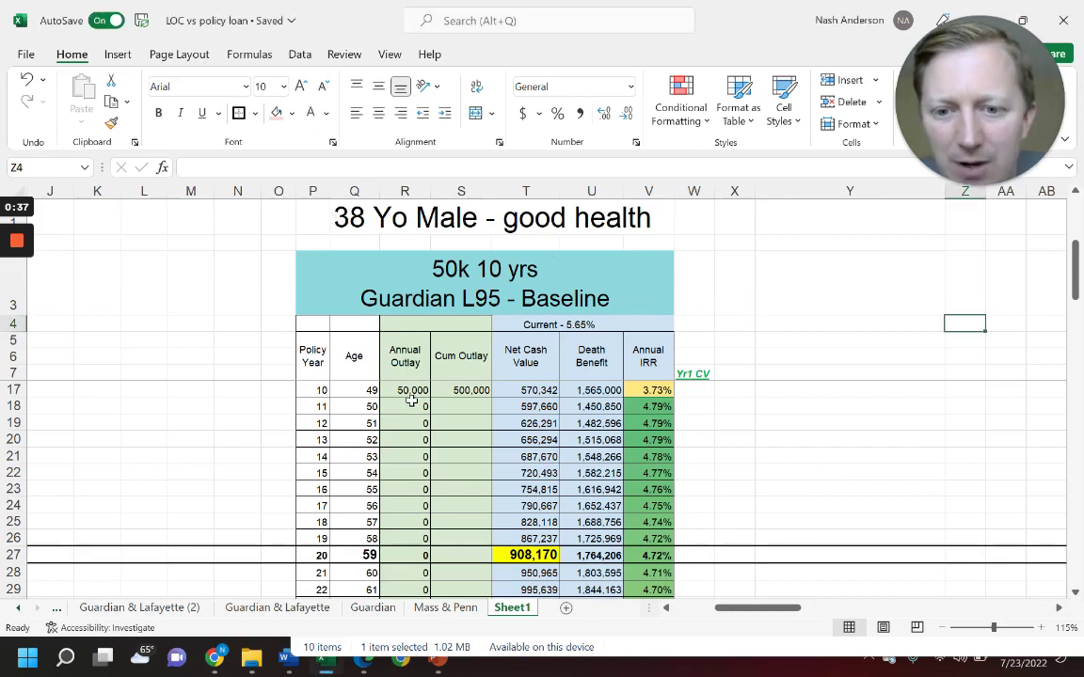
Review the Baseline table's annual outlay, cumulative outlay and net cash value for policy years 1 to 10.
drag(442, 421, 94, 423)
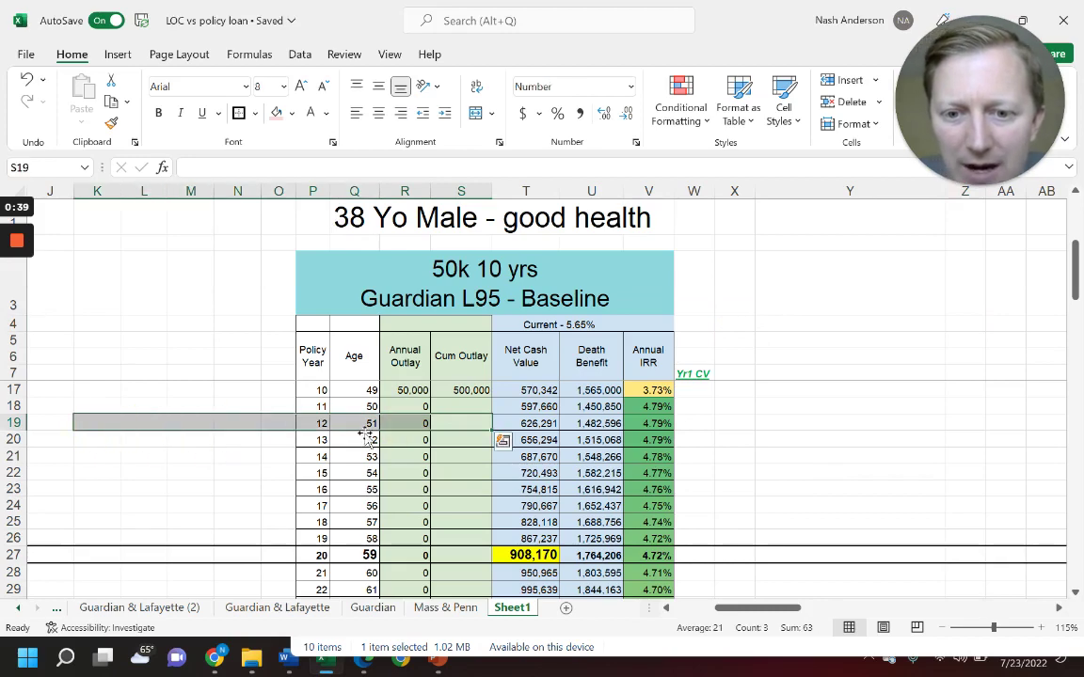
click(405, 389)
scroll(405, 389, up, 3)
click(834, 388)
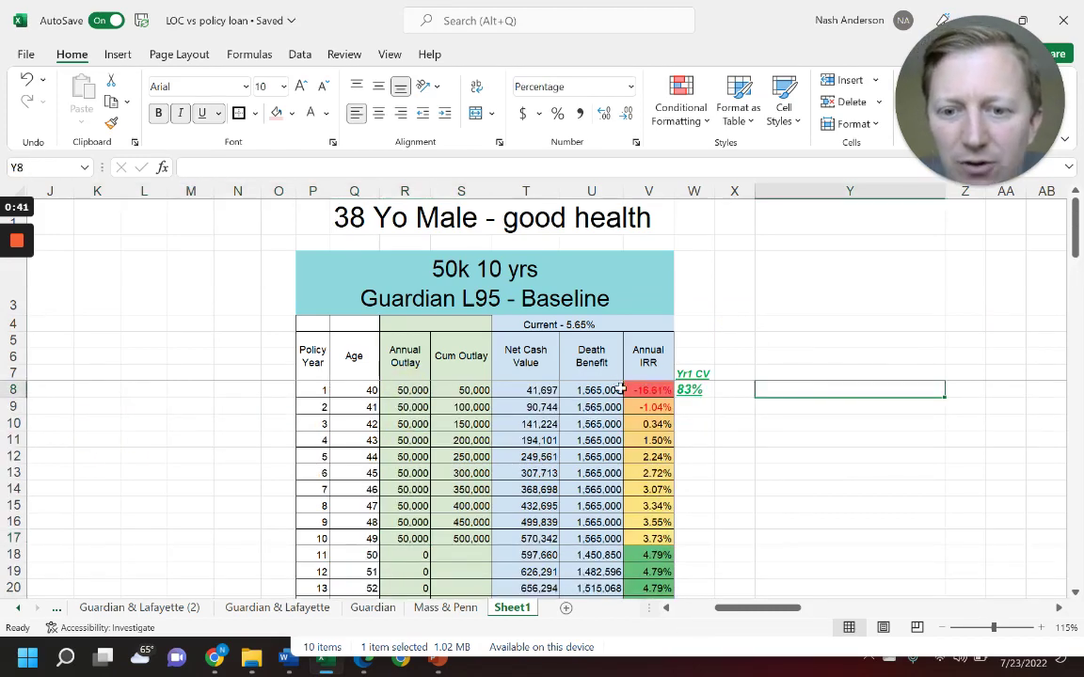
click(468, 538)
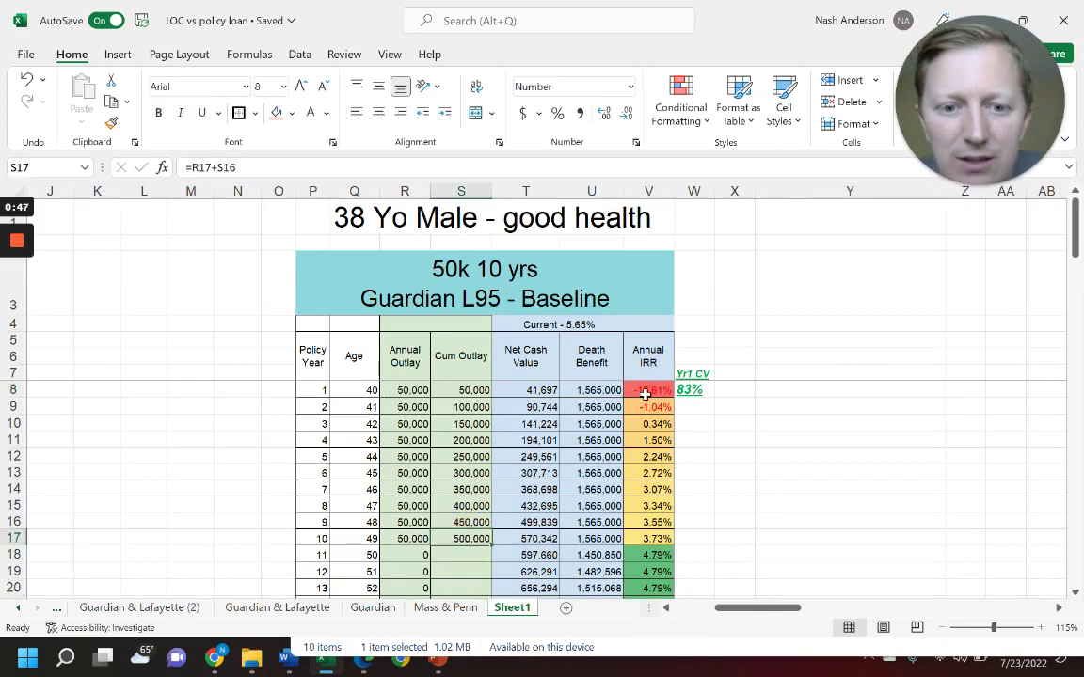
click(414, 390)
key(ctrl+c)
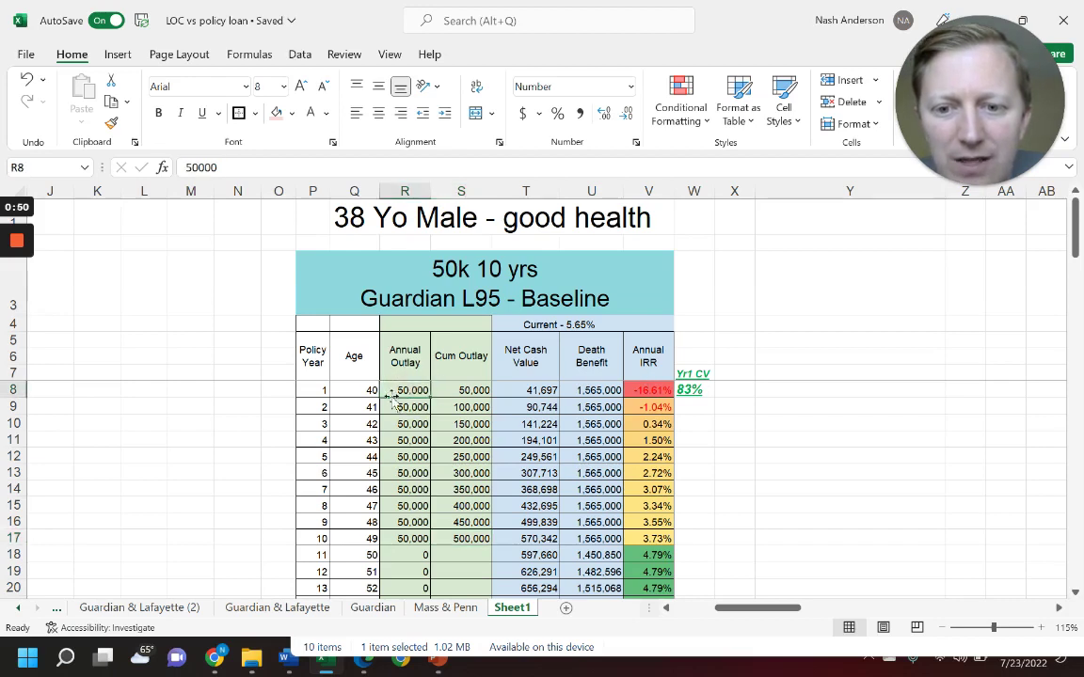
click(522, 392)
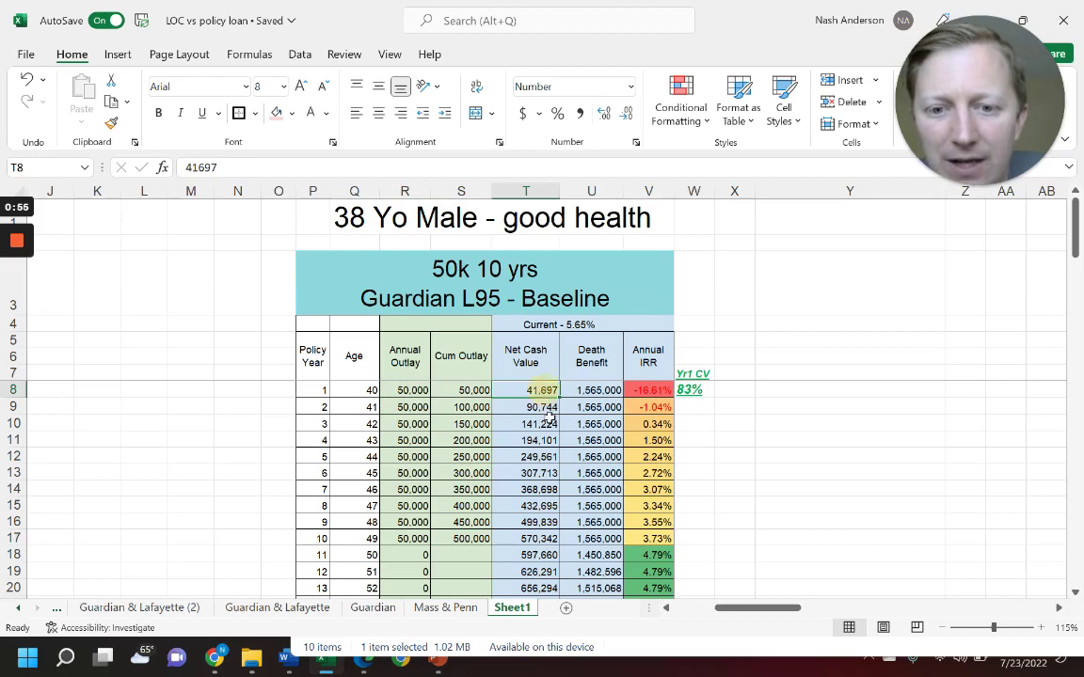
drag(499, 389, 499, 538)
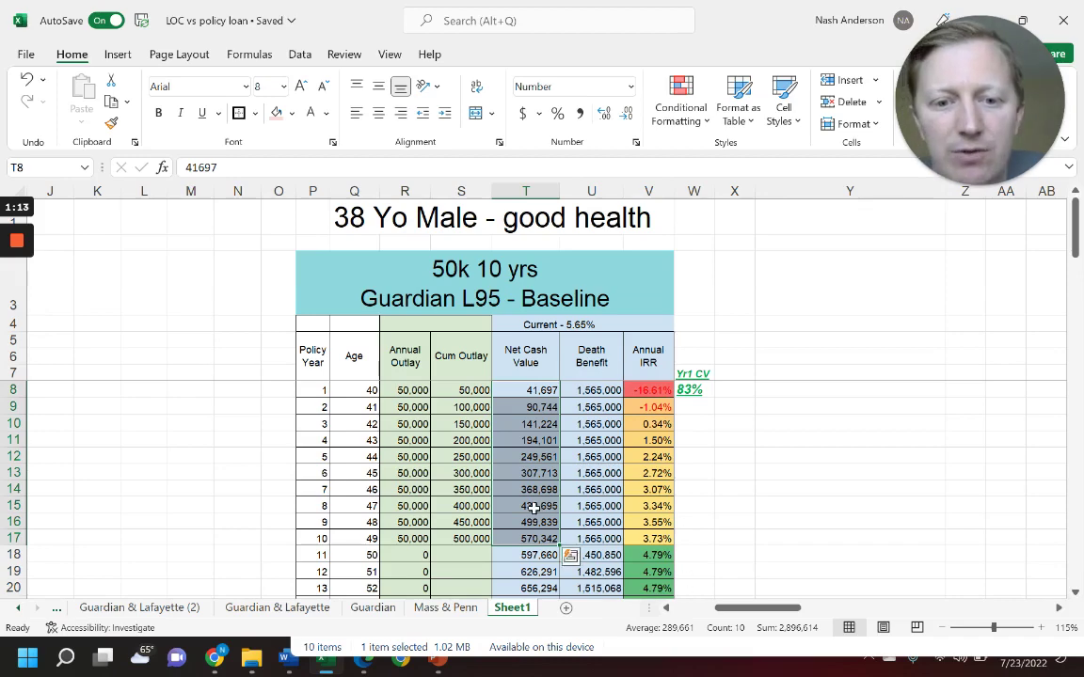
Compare the year 10 net cash value in the Policy Loan and 3rd Party LOC tables.
drag(749, 609, 831, 616)
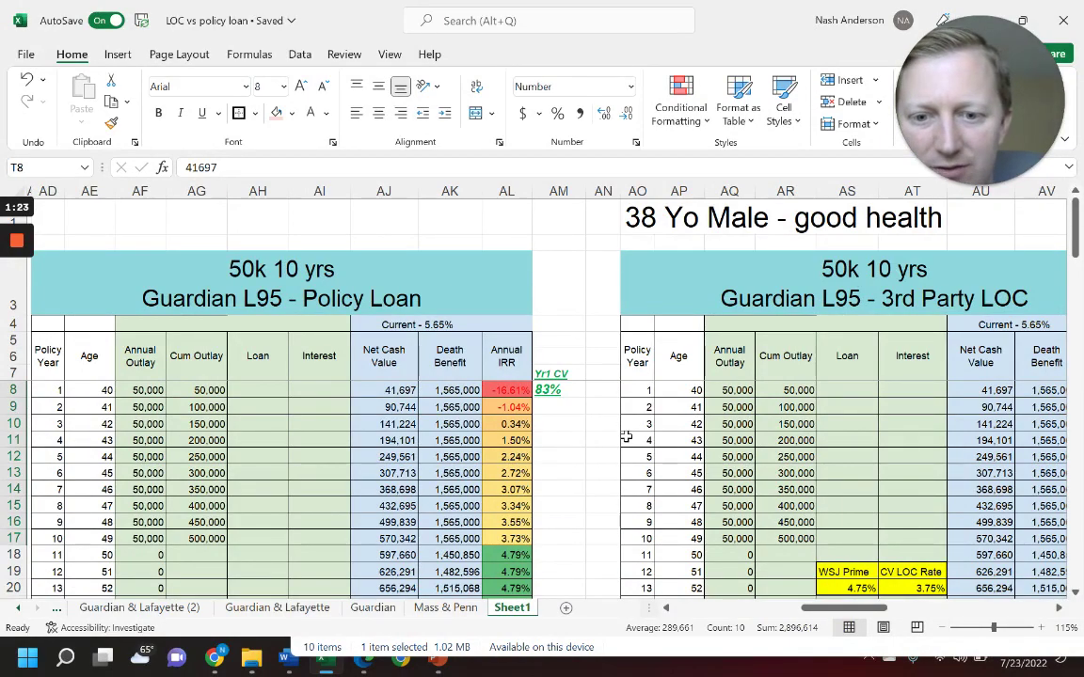
scroll(572, 446, down, 3)
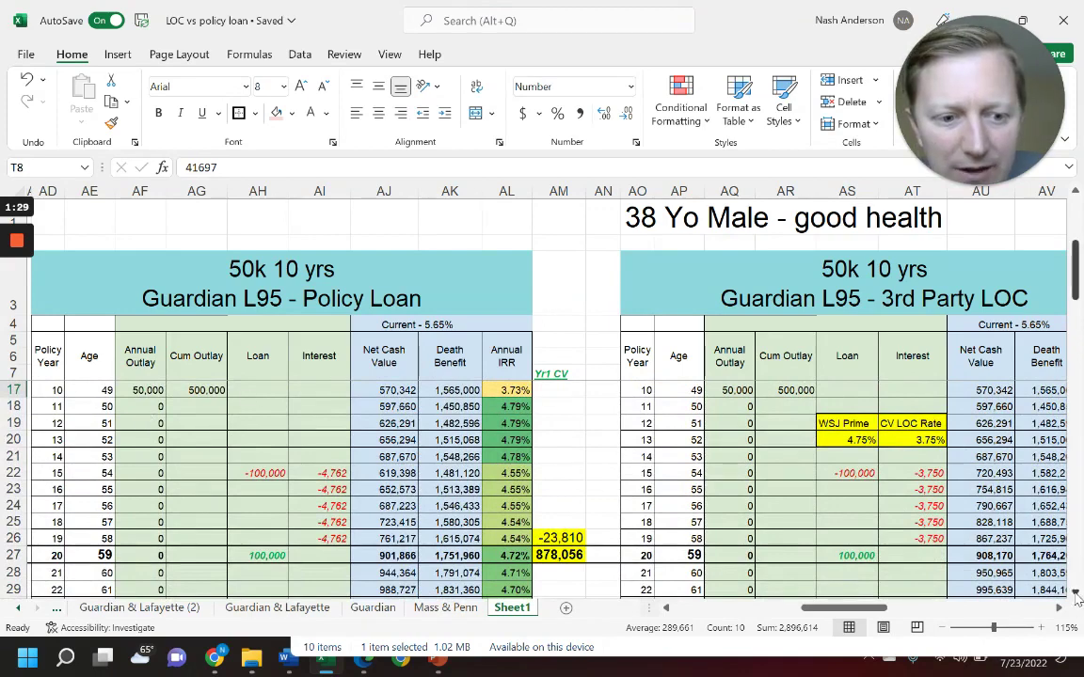
click(1075, 593)
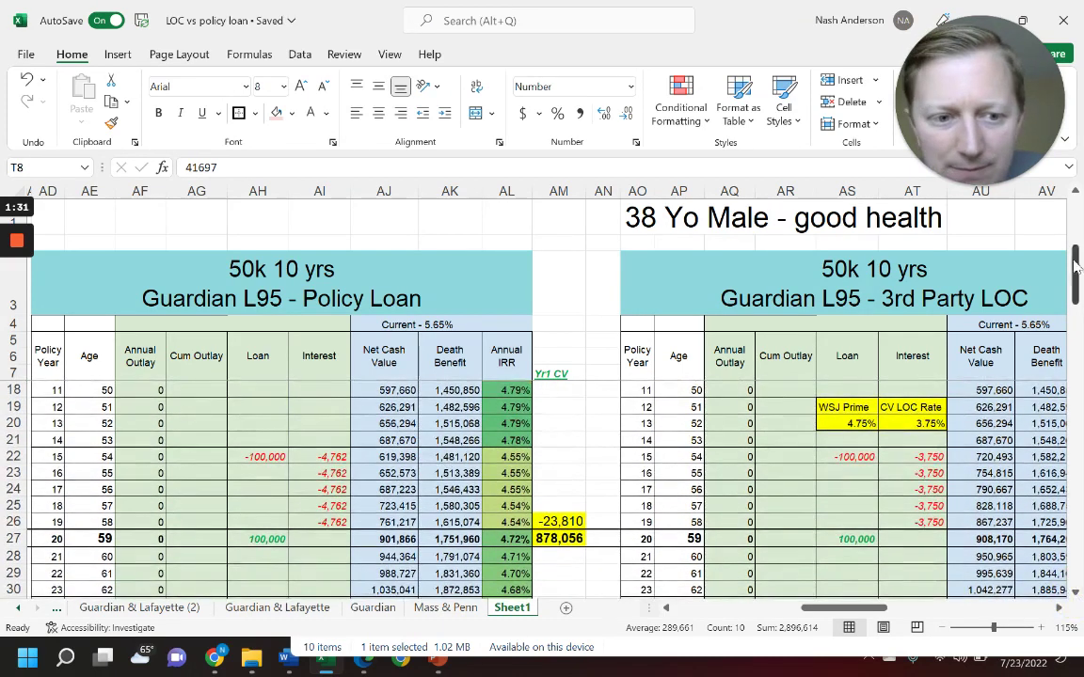
drag(1075, 266, 1075, 254)
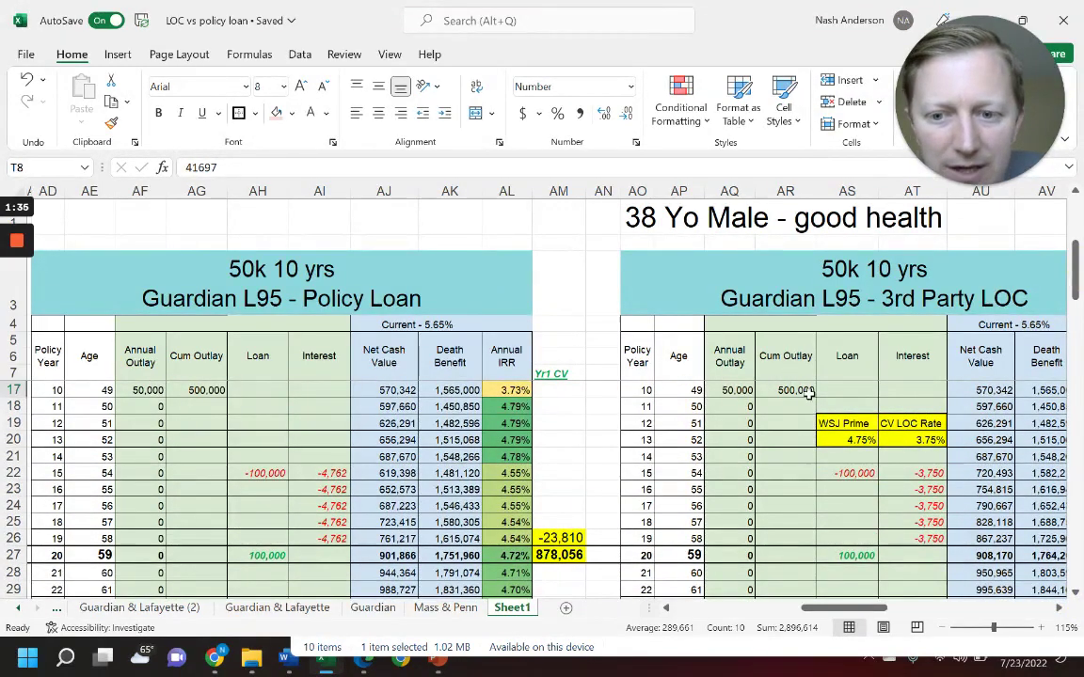
click(979, 389)
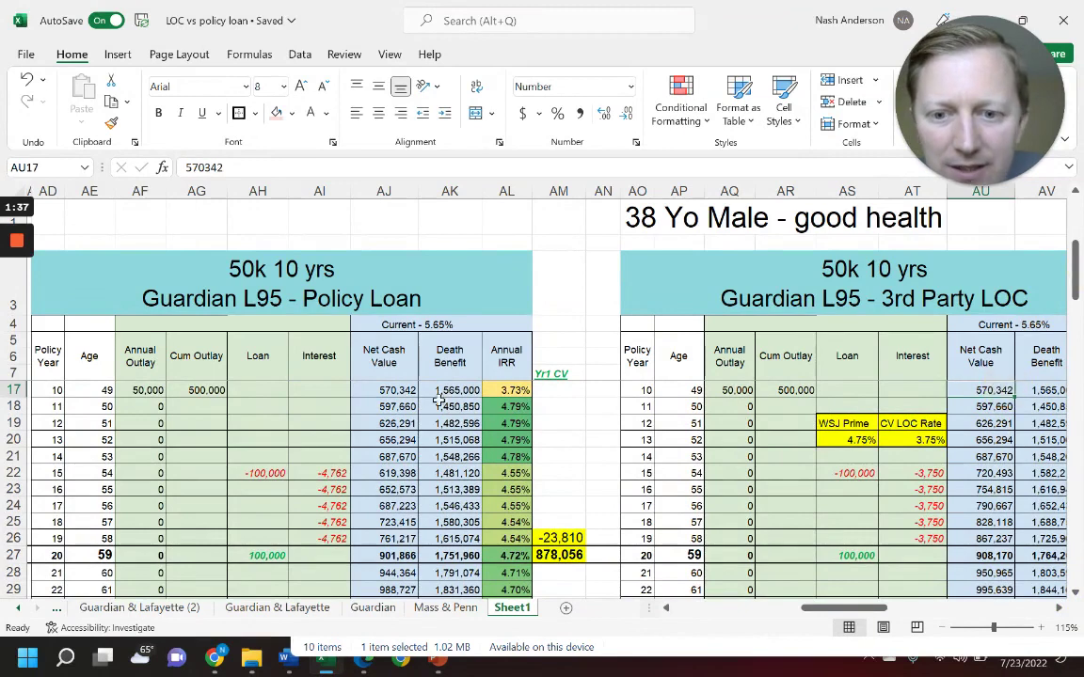
click(389, 389)
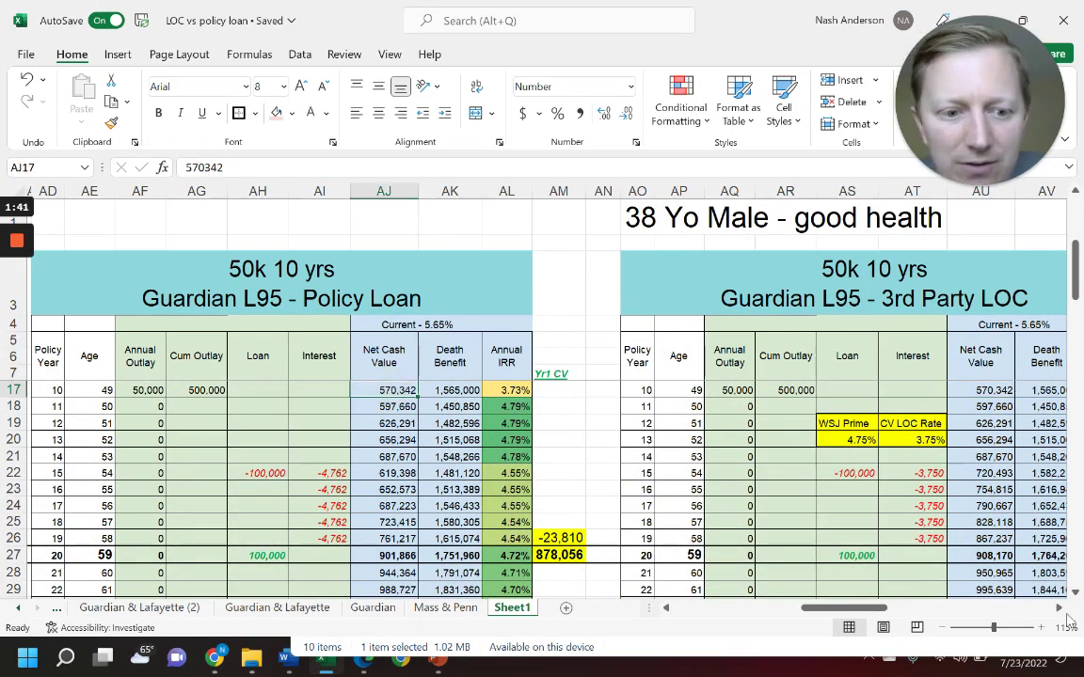
scroll(948, 470, right, 1)
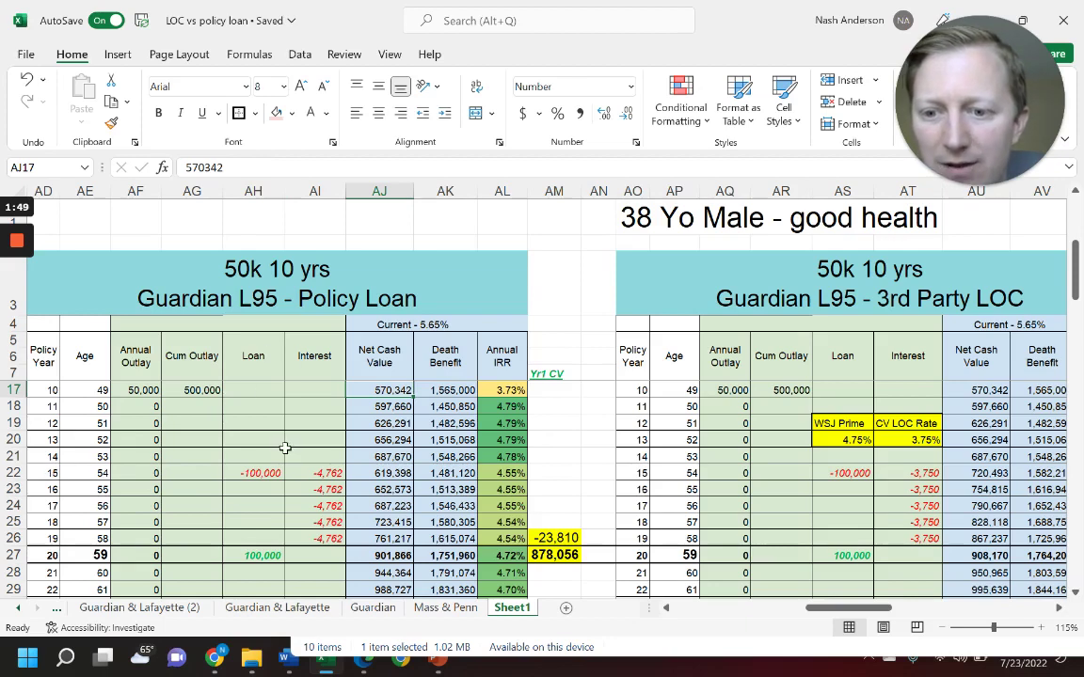
Examine the Policy Loan table's year 15 loan, yearly interest through year 19 and year 20 repayment.
click(259, 473)
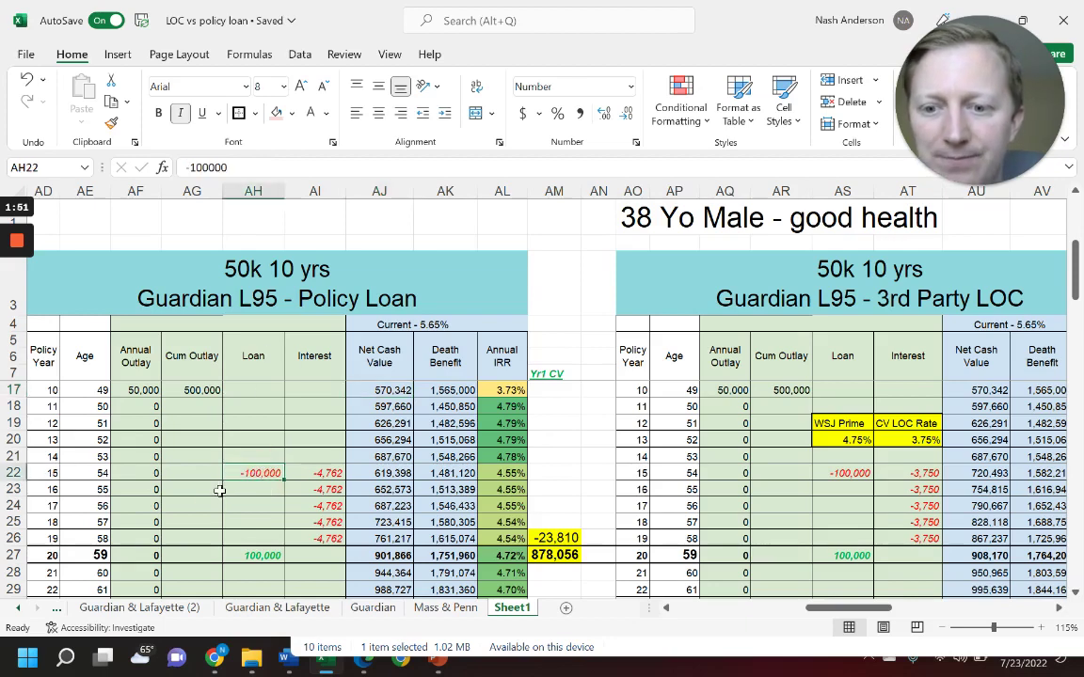
click(303, 473)
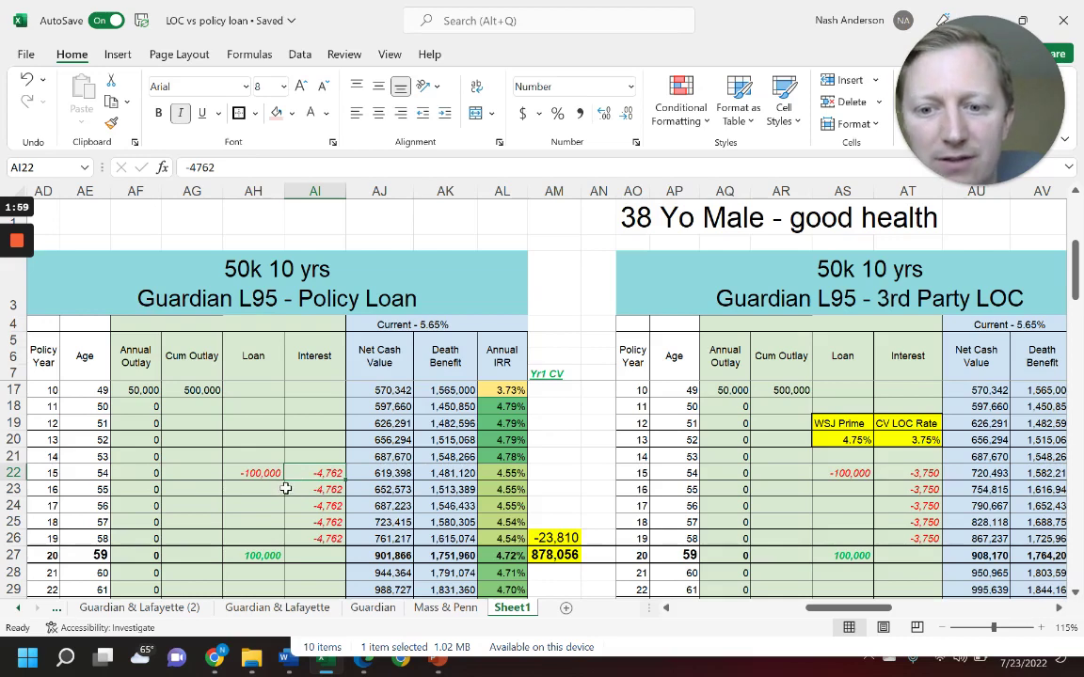
click(261, 471)
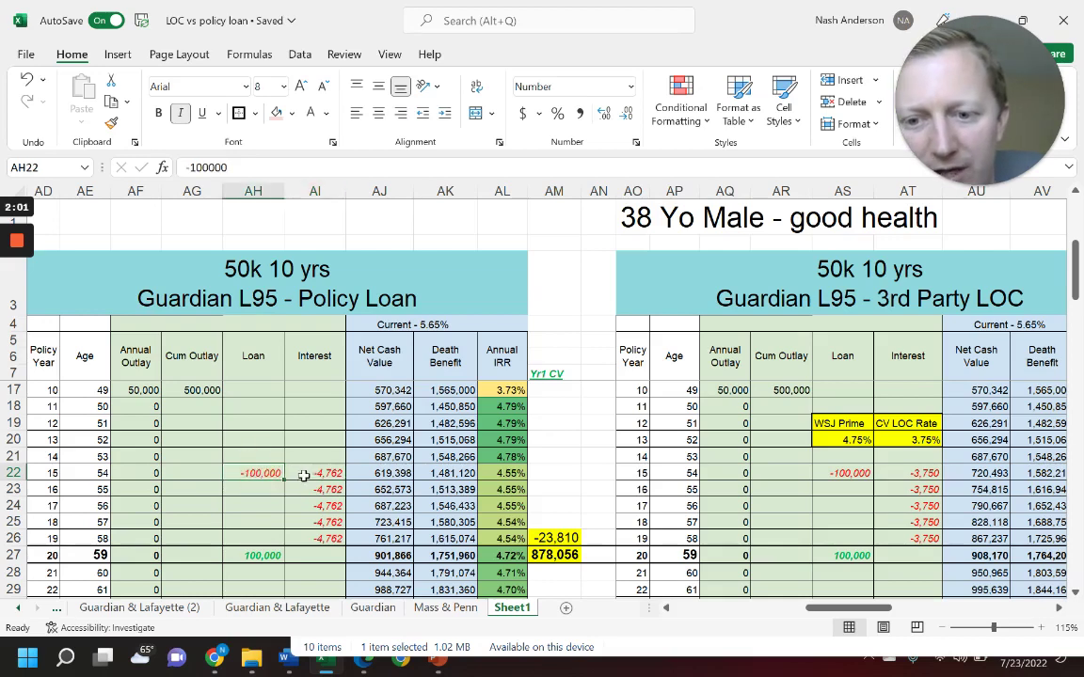
click(301, 473)
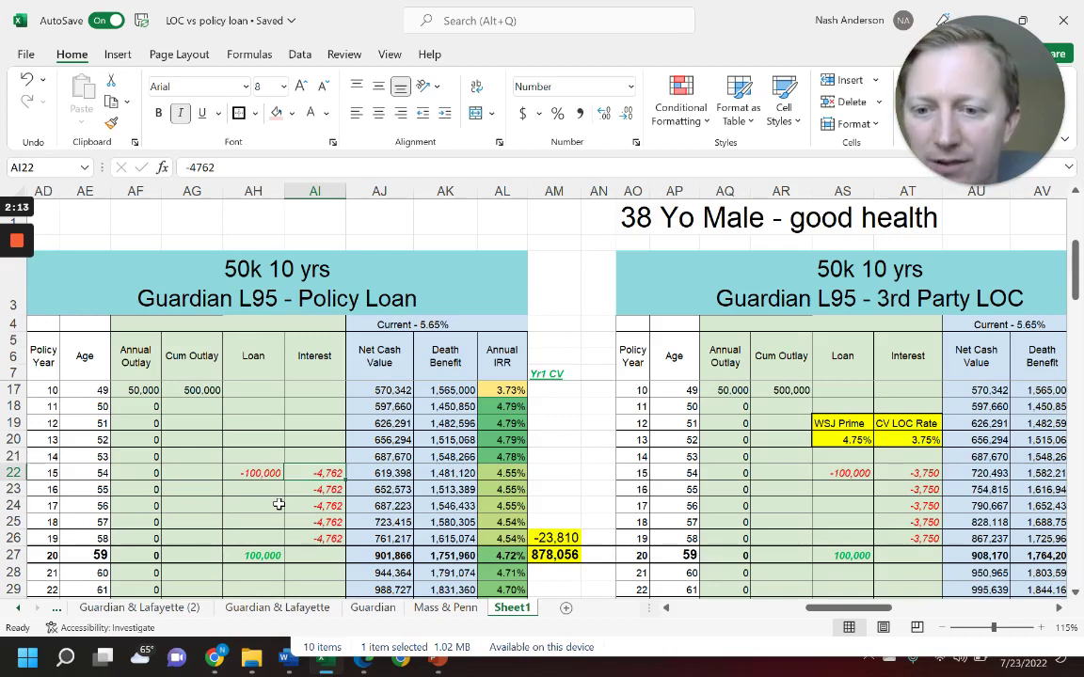
drag(339, 472, 310, 538)
click(277, 557)
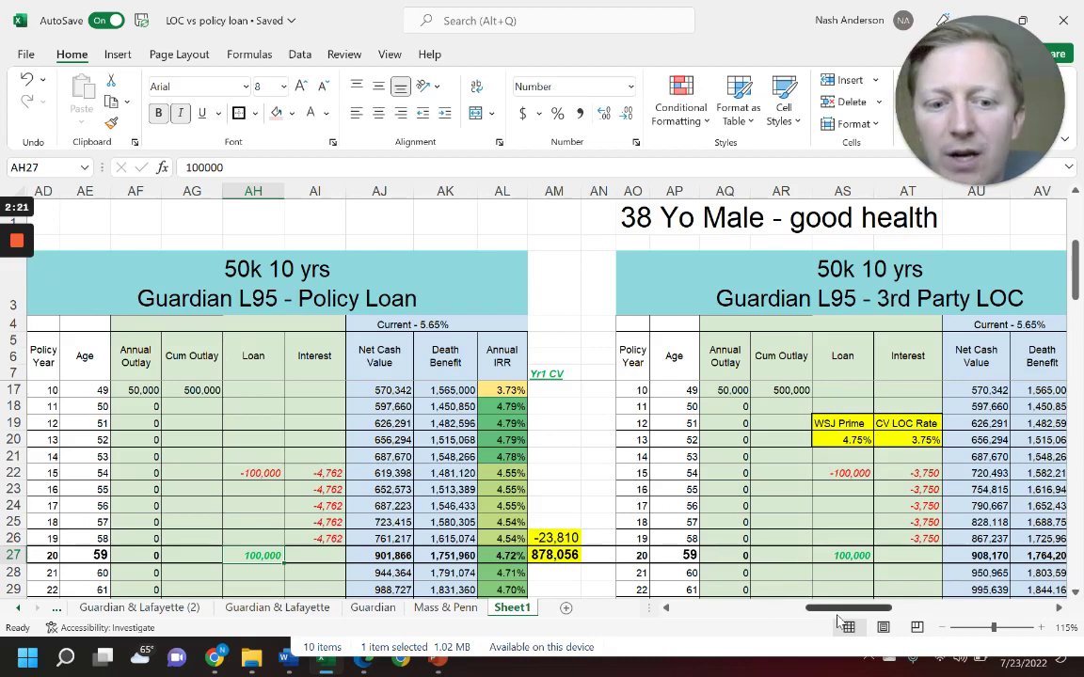
click(249, 473)
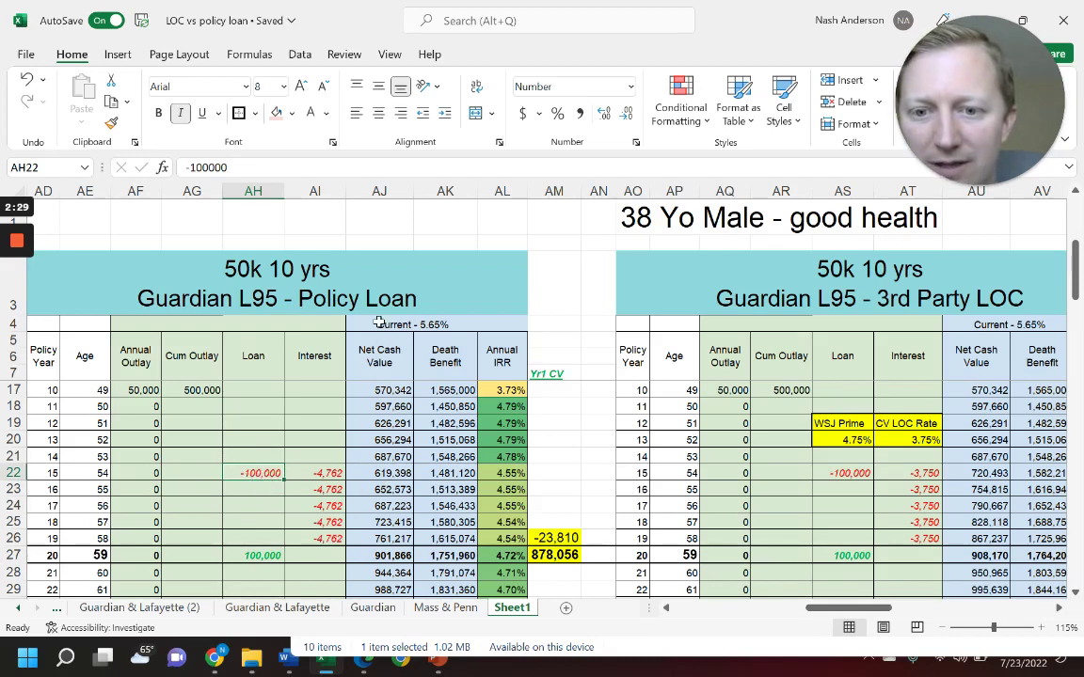
Change the rate heading above the Policy Loan table's net cash value to "Current - 5.65% --> 5%".
click(409, 325)
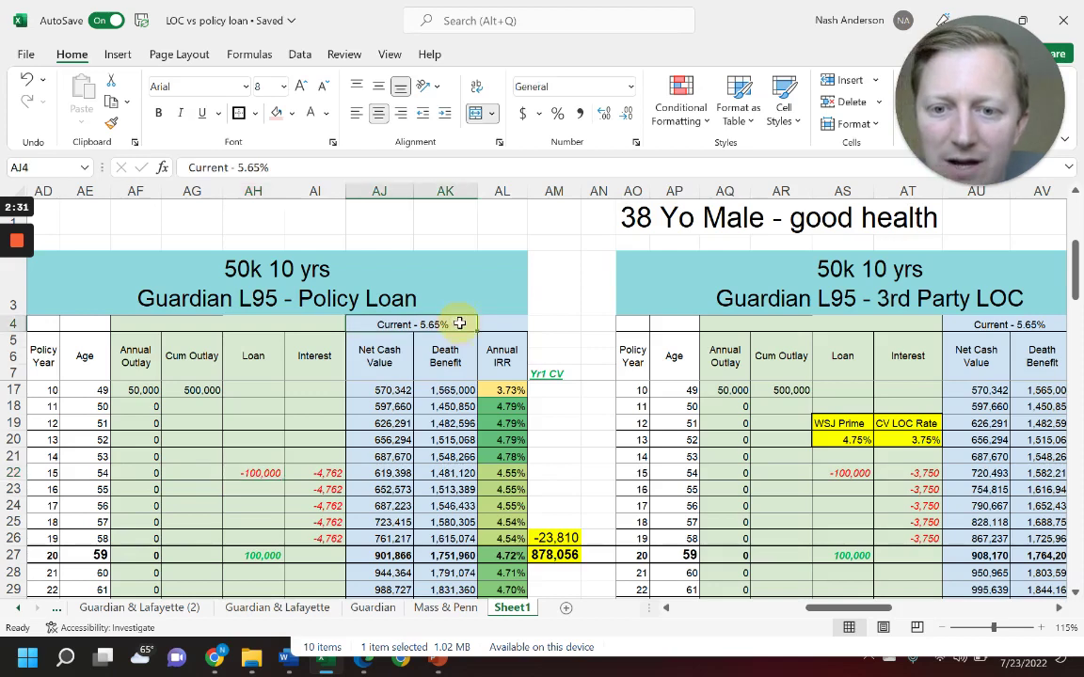
double_click(459, 324)
text(--> 5%)
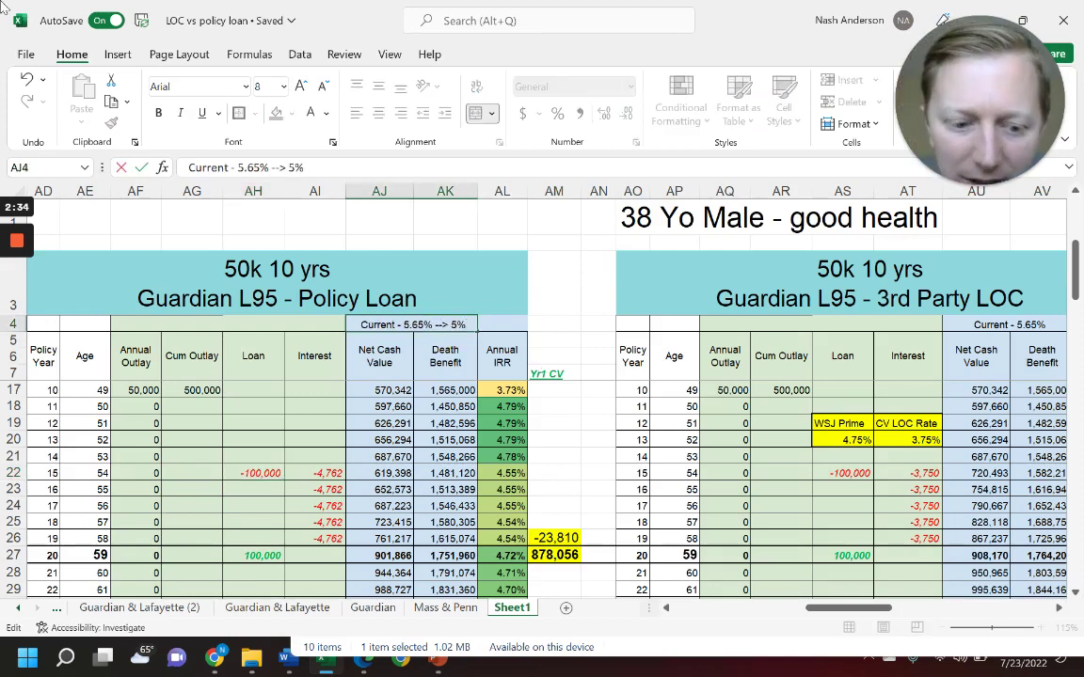
key(Return)
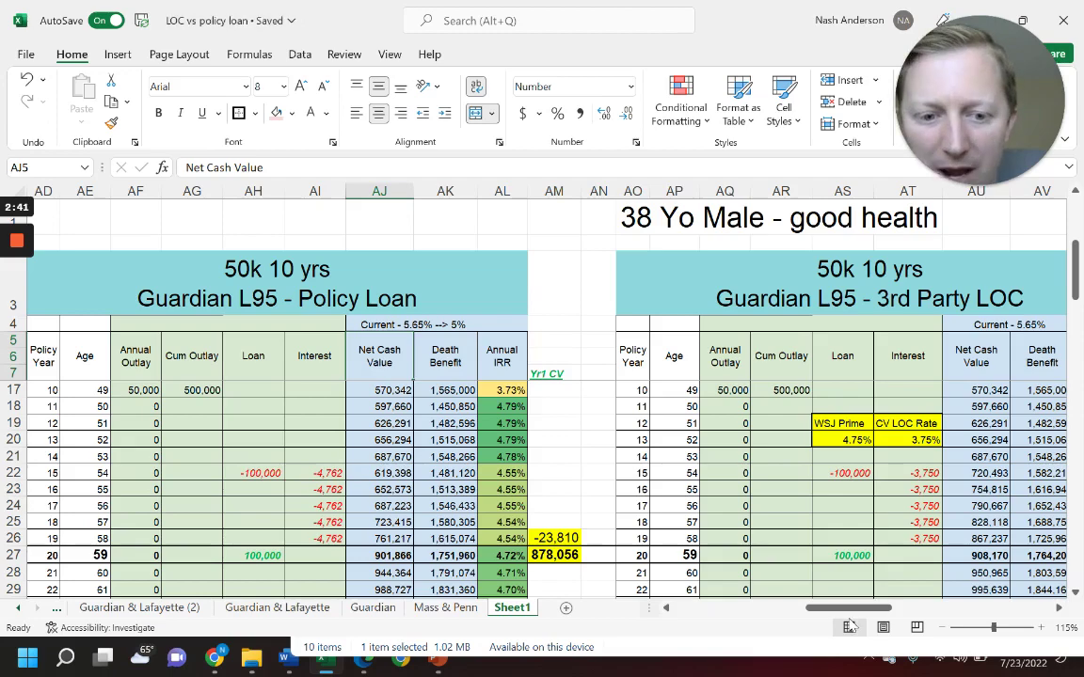
Delete the empty columns X through AA between the Baseline and Policy Loan tables.
drag(834, 610, 790, 620)
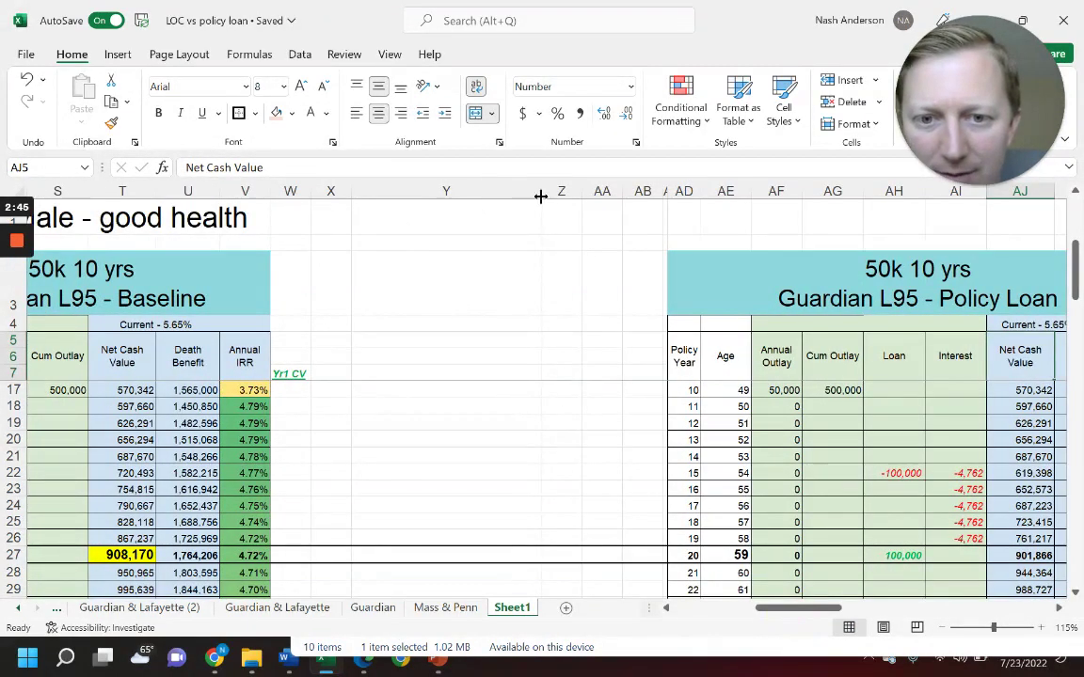
drag(541, 195, 402, 196)
drag(330, 191, 460, 190)
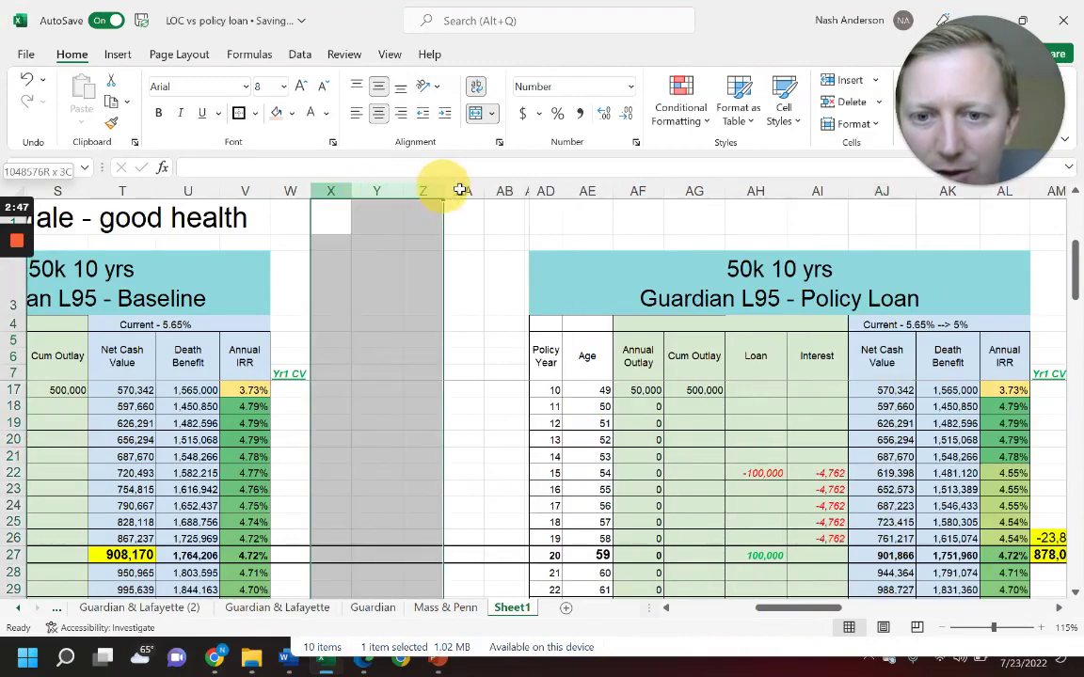
right_click(460, 190)
click(508, 383)
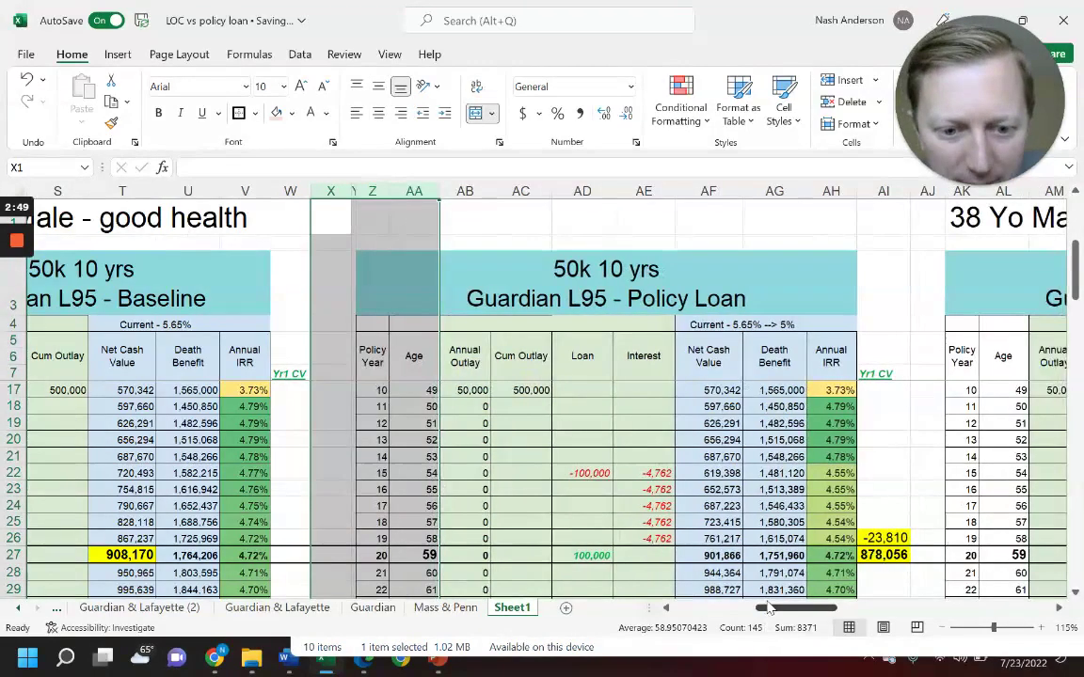
Compare the year 20 net cash value in the Baseline and Policy Loan tables.
drag(768, 609, 748, 609)
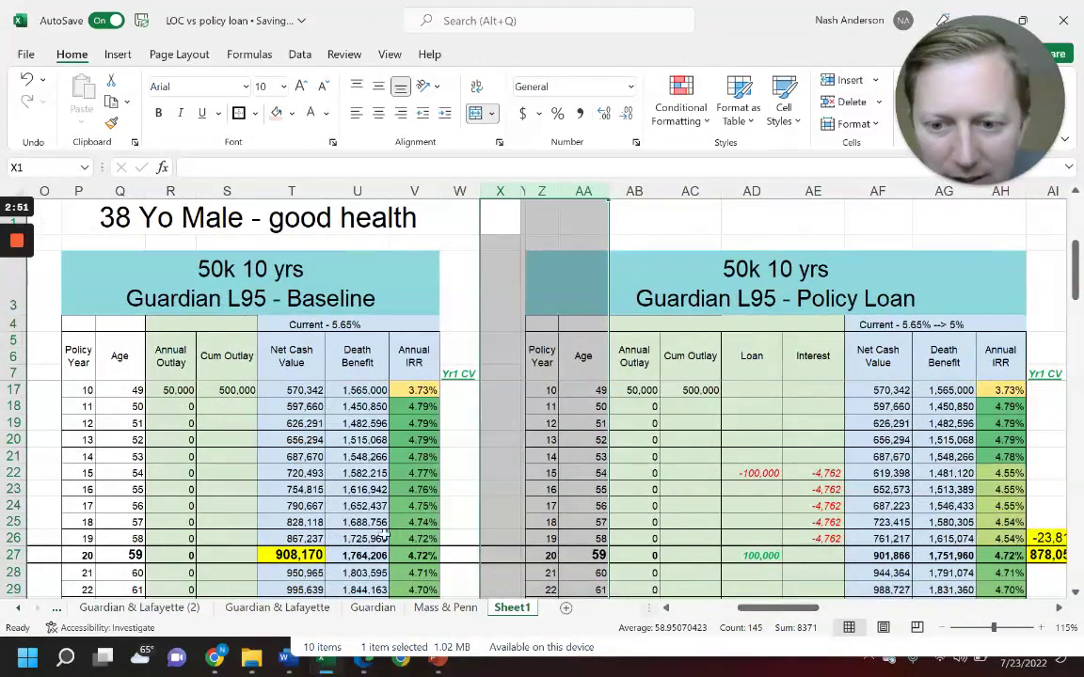
click(292, 555)
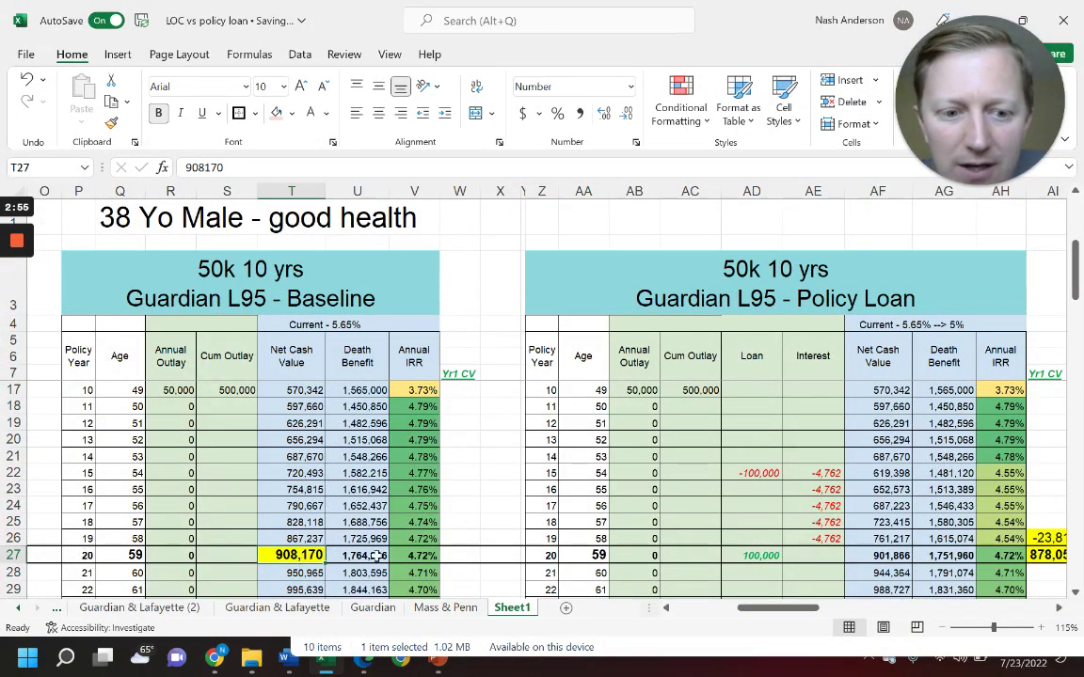
click(877, 555)
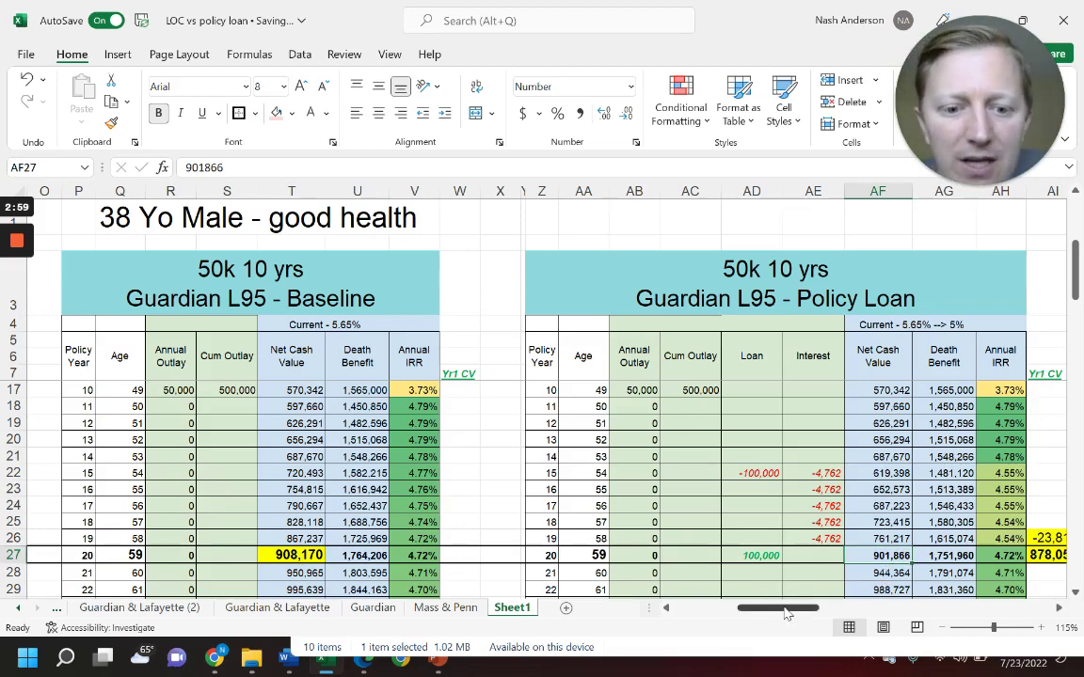
Examine the WSJ Prime rate, CV LOC rate and year 15 loan in the 3rd Party LOC table.
drag(786, 613, 849, 622)
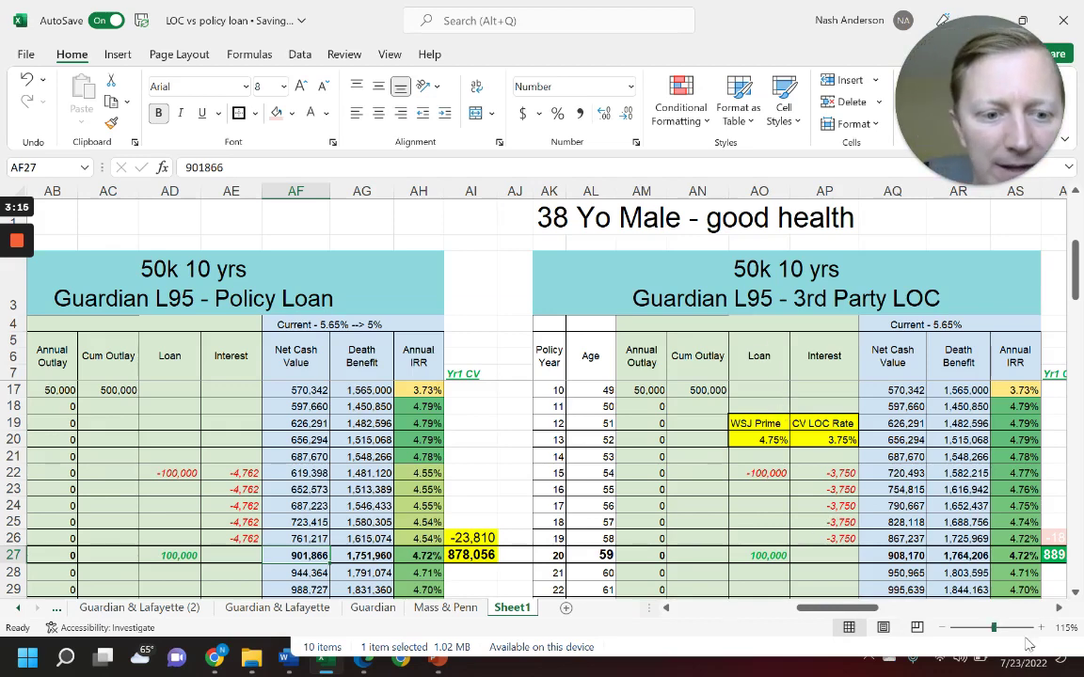
scroll(664, 467, right, 3)
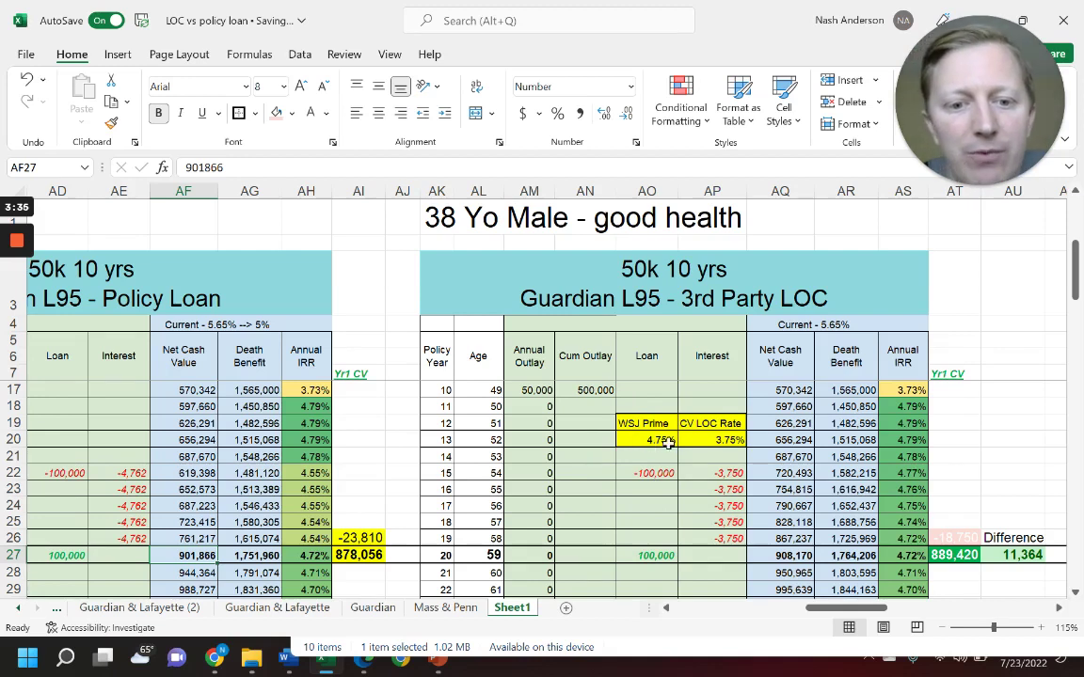
drag(713, 424, 732, 444)
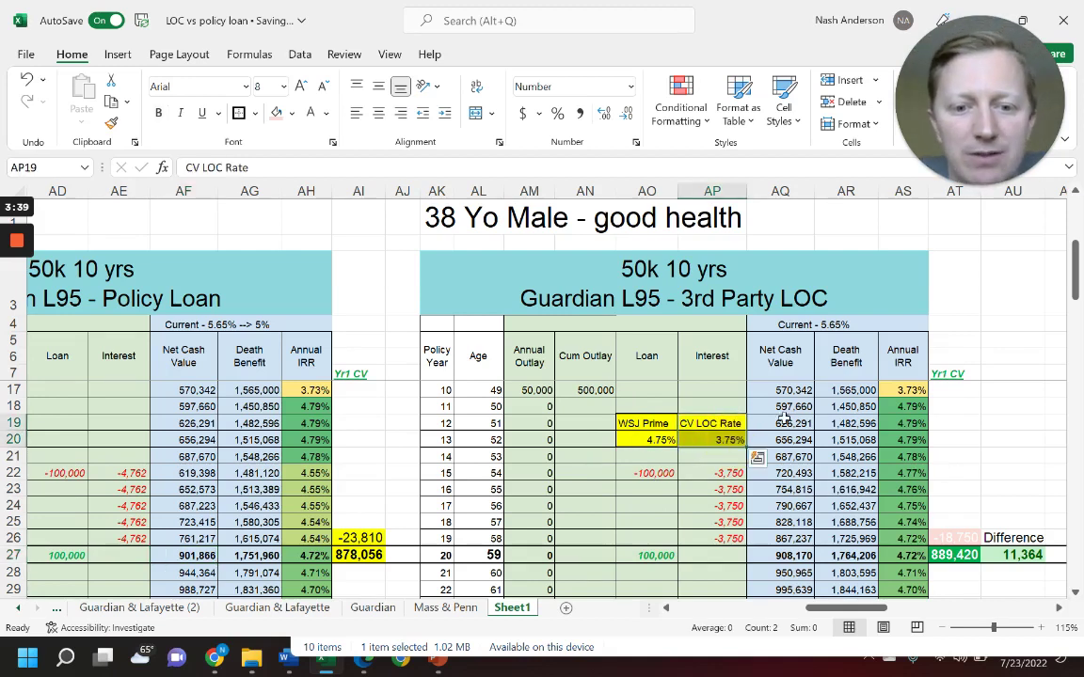
click(647, 475)
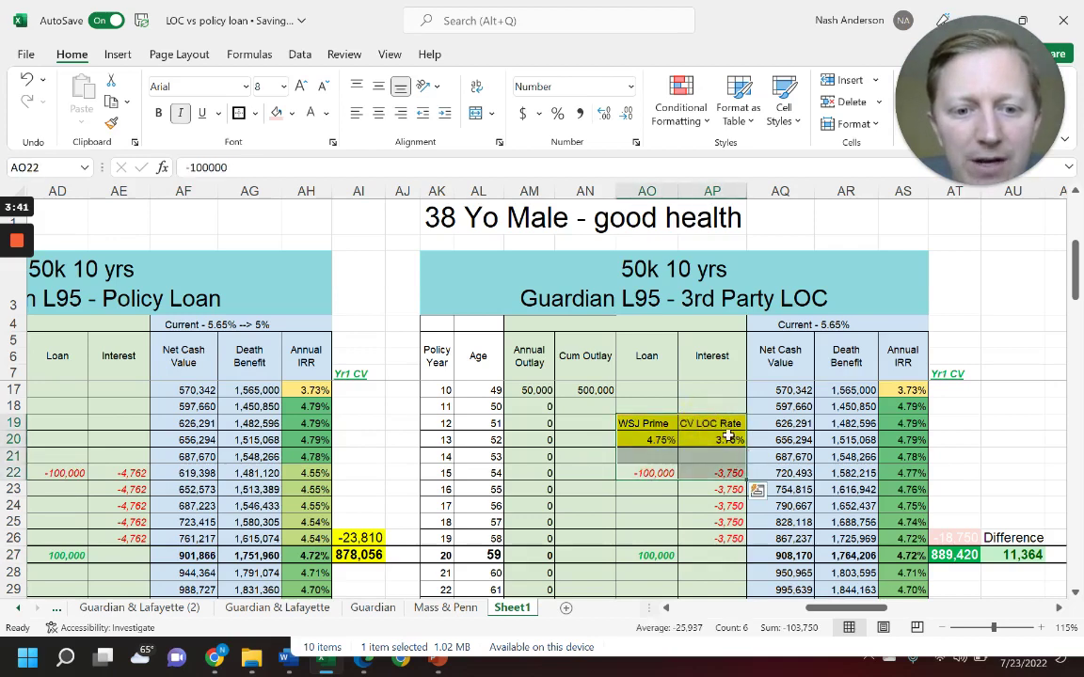
click(712, 439)
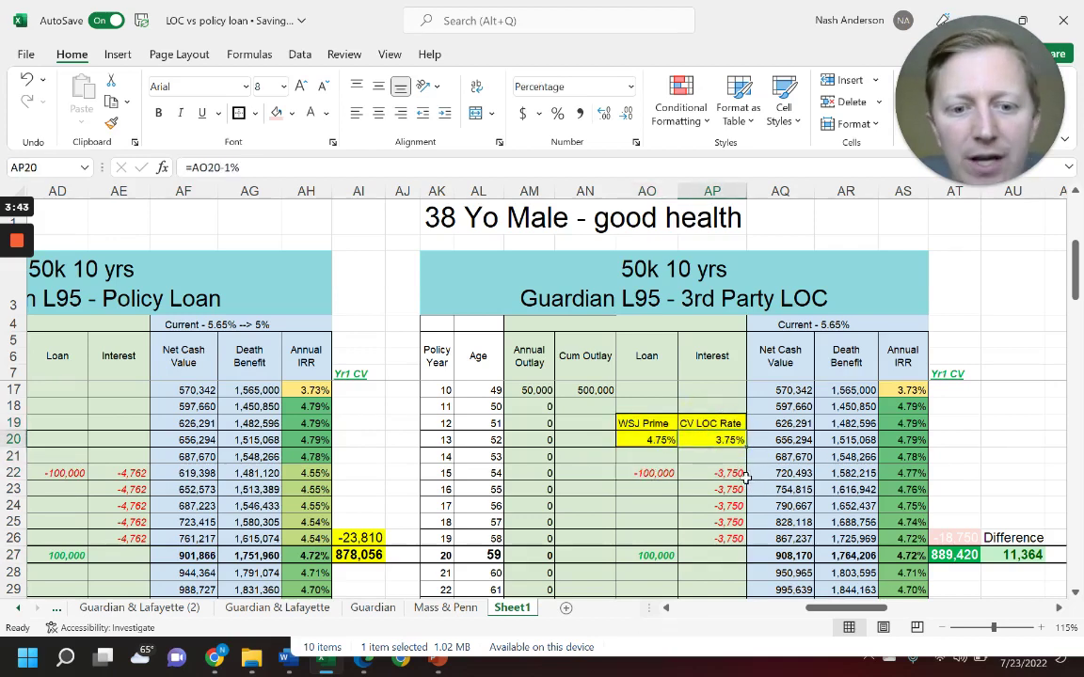
Review the 3rd Party LOC table's interest for years 15 to 19, year 20 repayment and year 20 net cash value.
drag(738, 475, 719, 539)
click(664, 557)
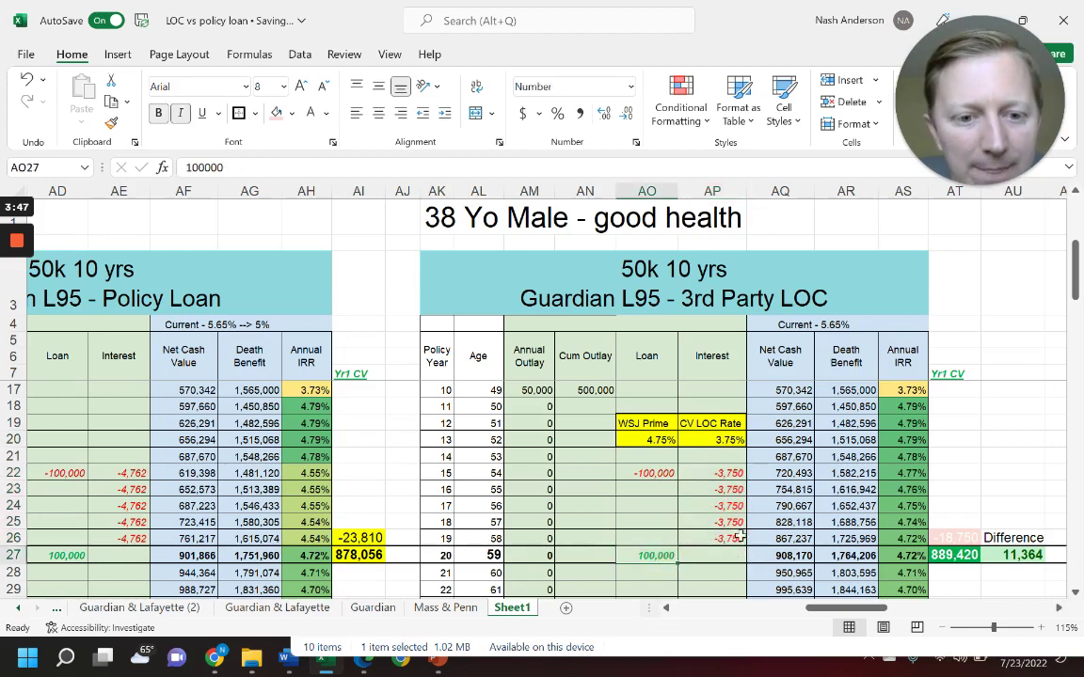
click(925, 475)
click(798, 555)
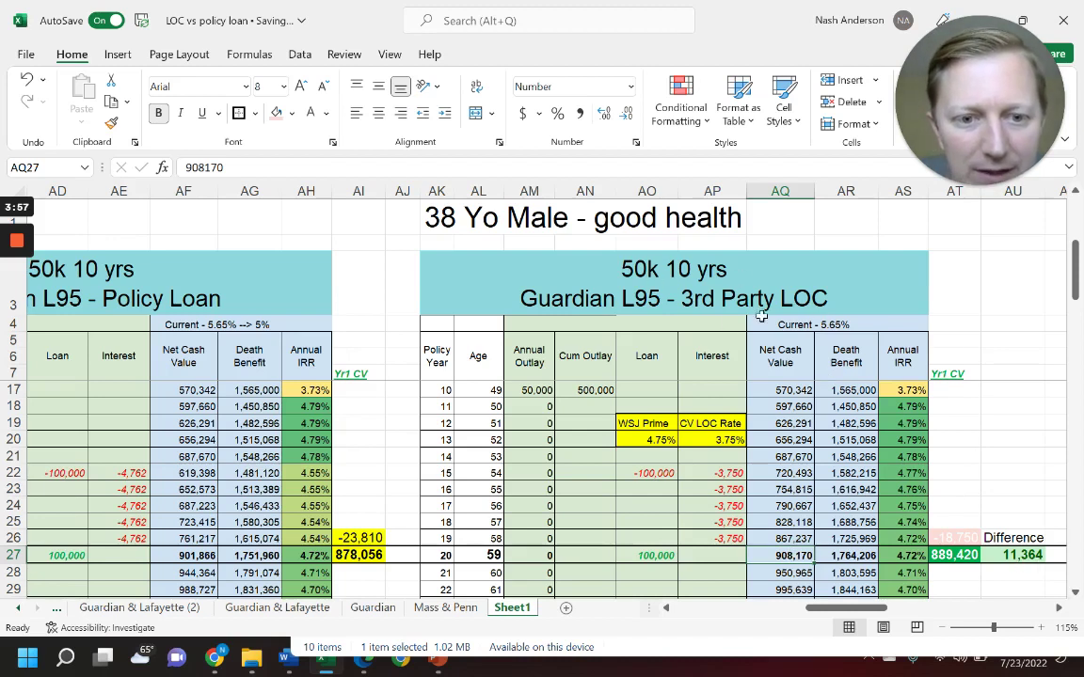
Compare the year 20 cash value after interest in the Policy Loan and 3rd Party LOC tables, including the difference.
click(961, 555)
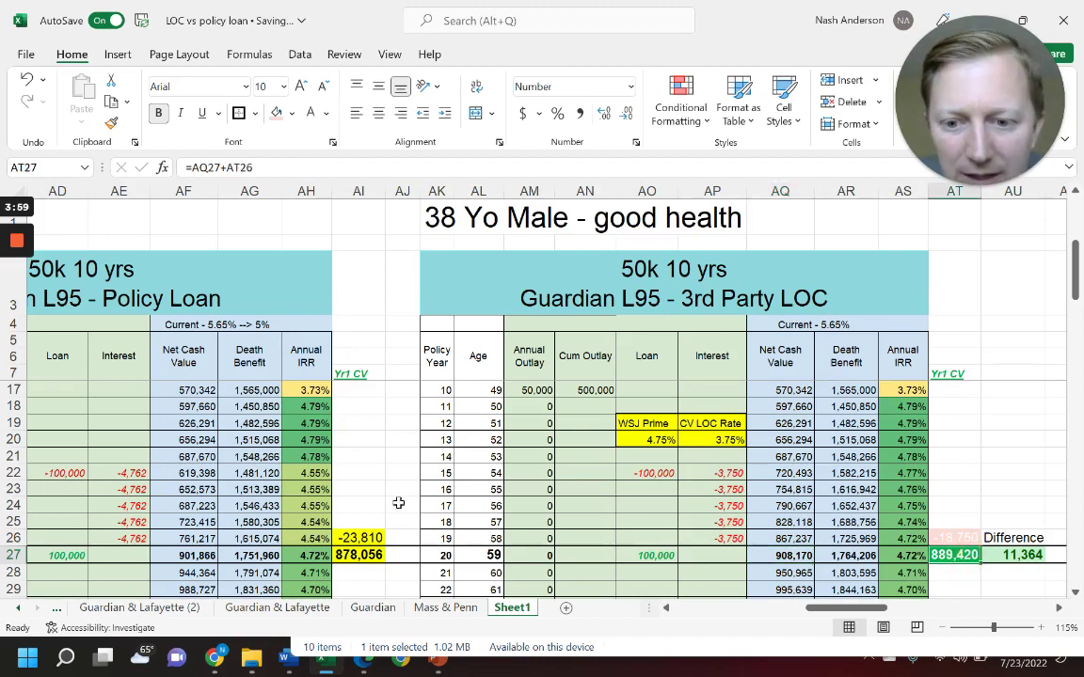
click(344, 555)
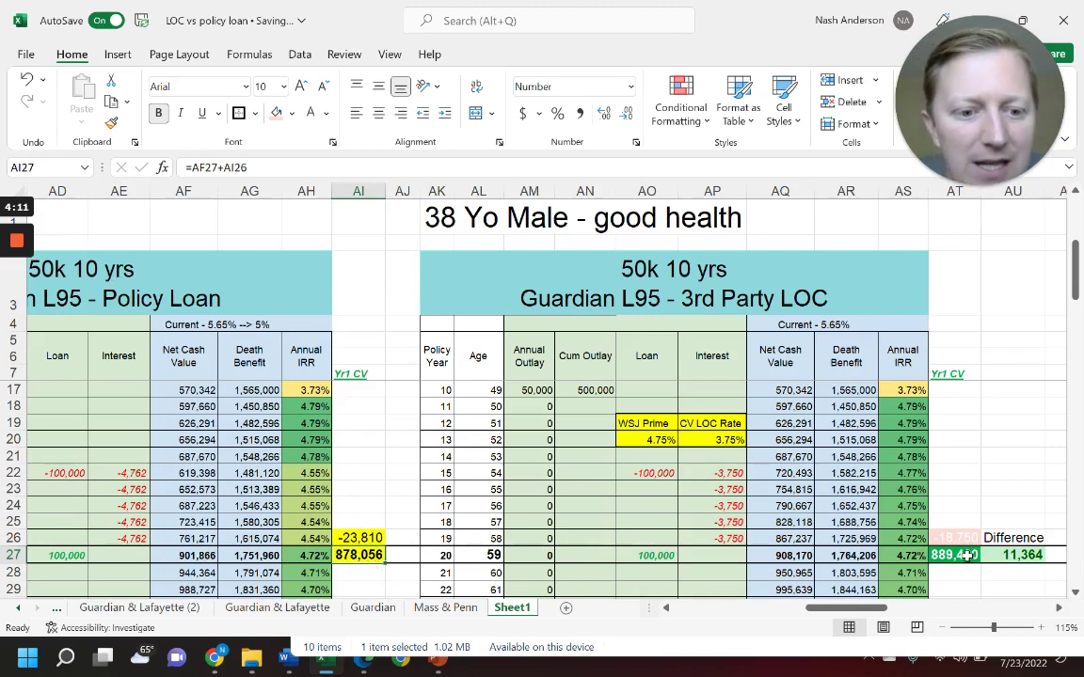
click(1017, 555)
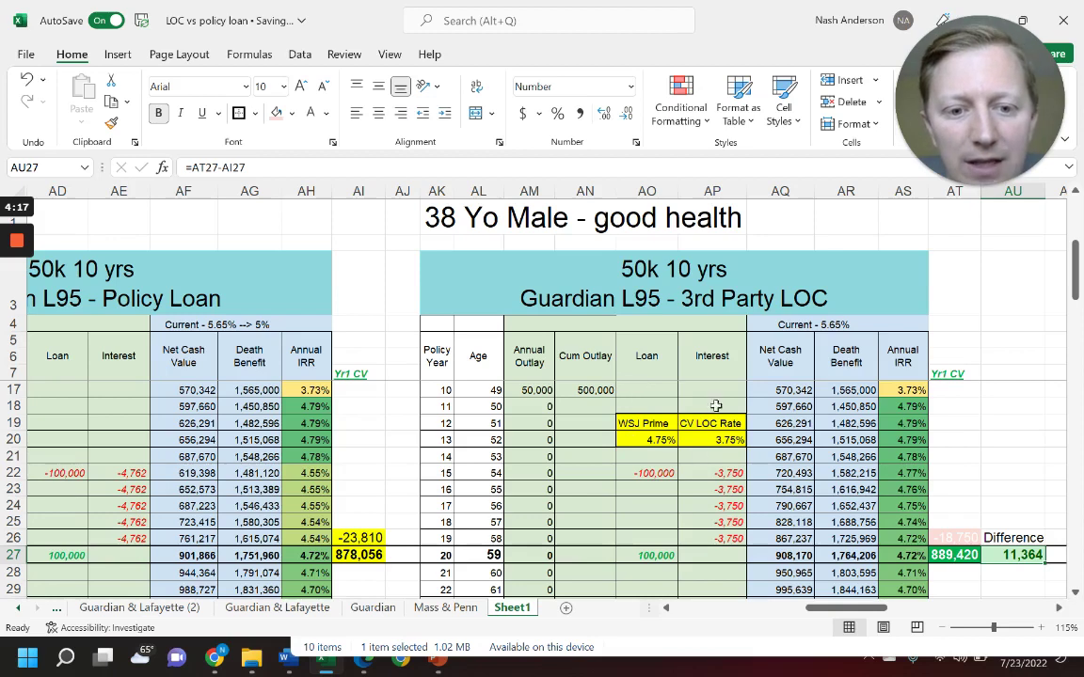
Test the WSJ Prime rate in the 3rd Party LOC table at 5% and at 6%.
click(649, 440)
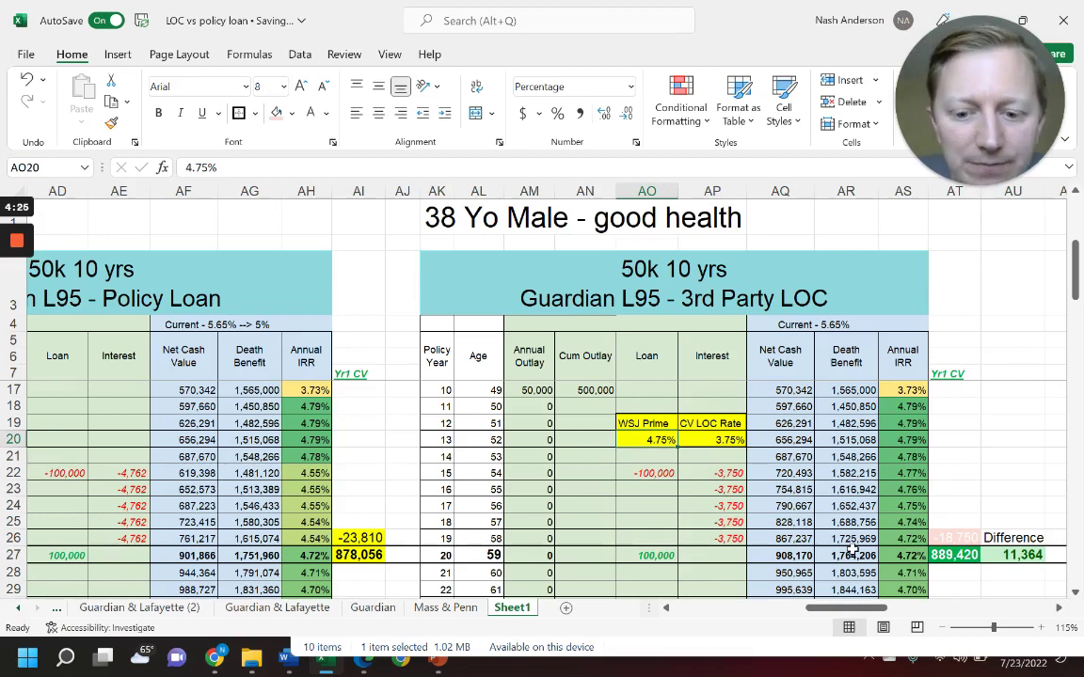
text(5)
key(Return)
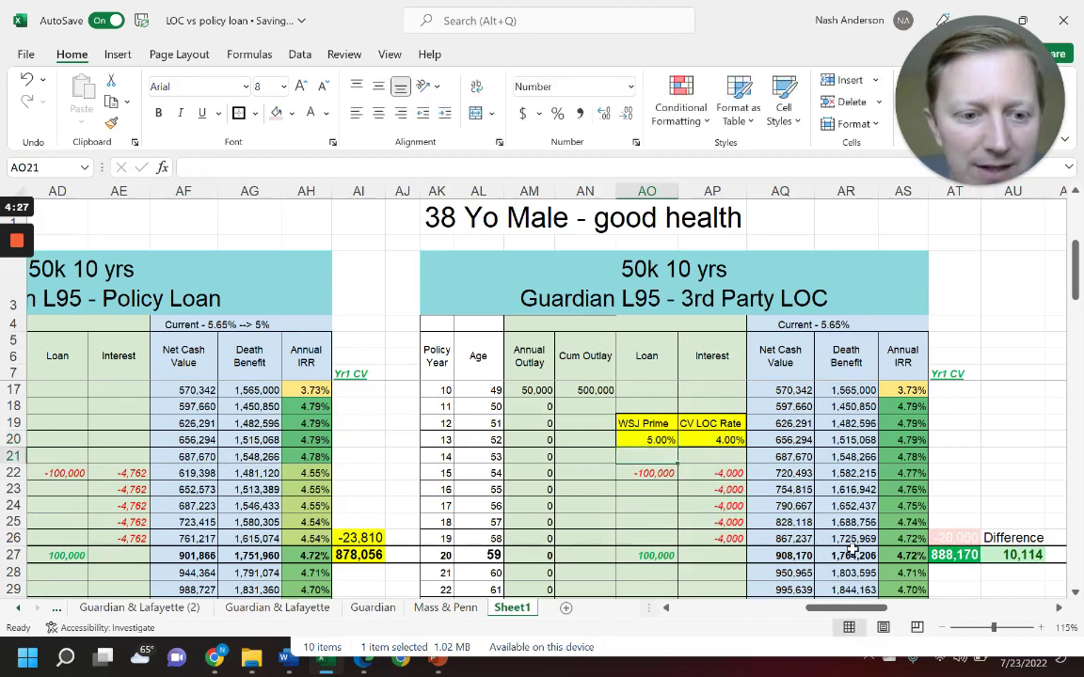
key(Up)
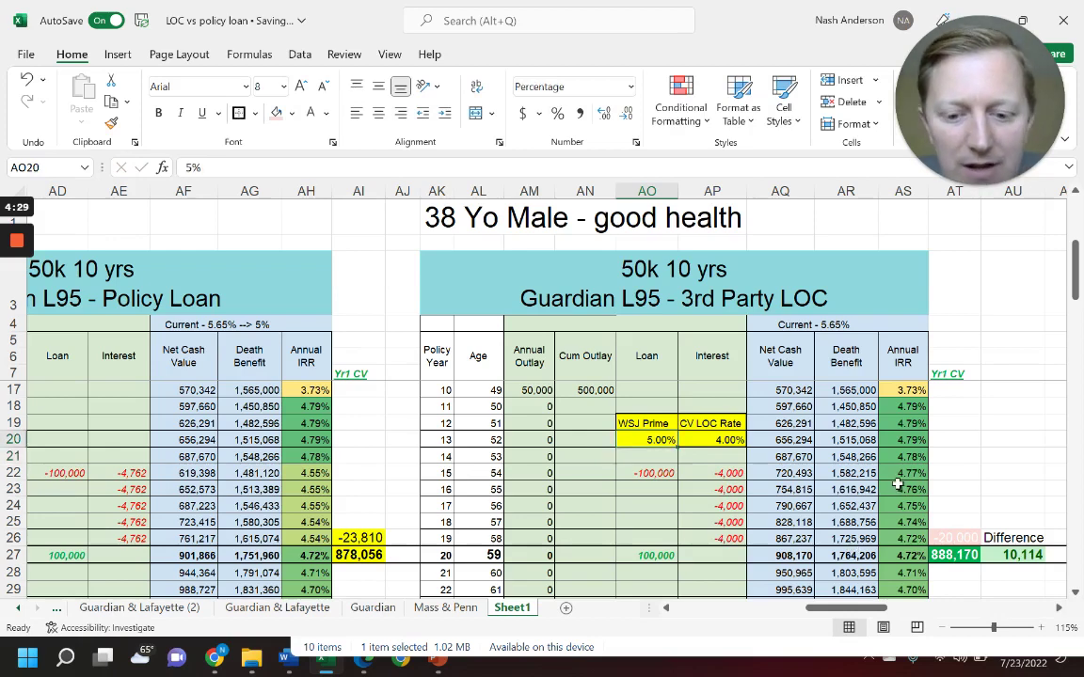
text(6)
key(Return)
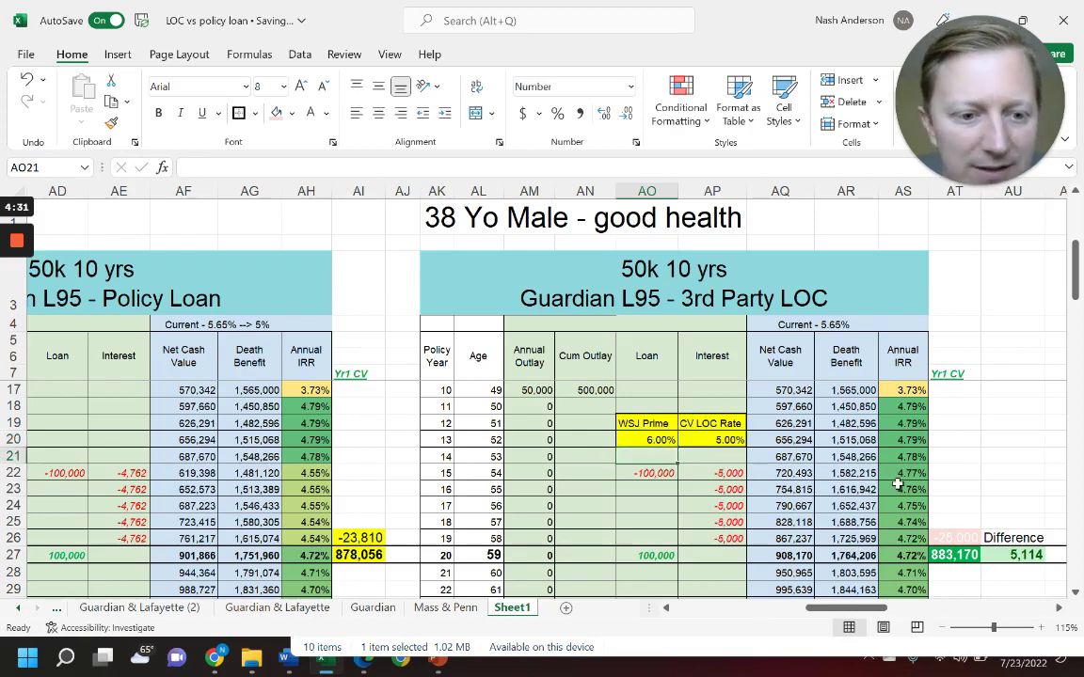
Set the WSJ Prime rate in the 3rd Party LOC table to 7%.
click(650, 441)
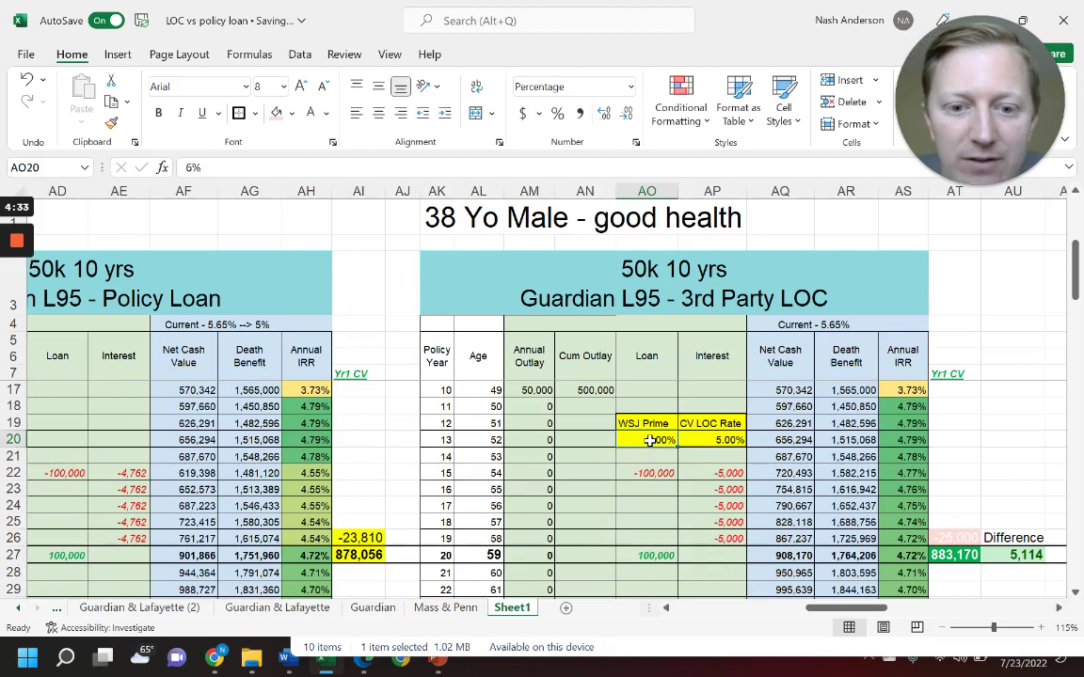
text(7)
key(Return)
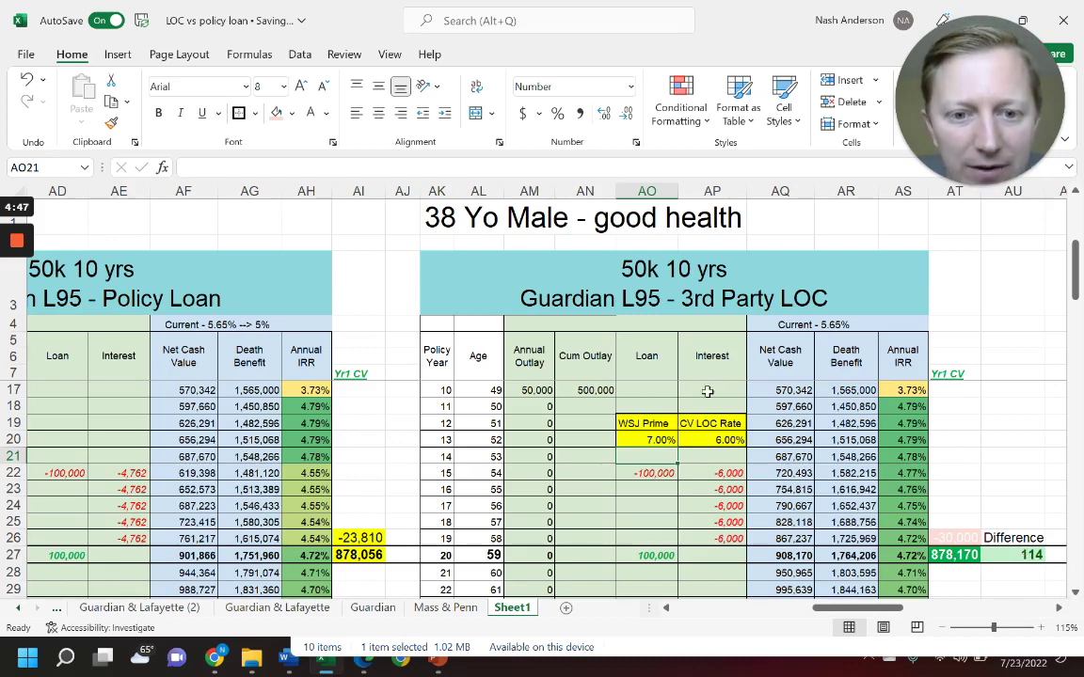
Test the CV LOC rate in the 3rd Party LOC table at 6.01% and at 6.02%.
click(724, 435)
text(6.01%)
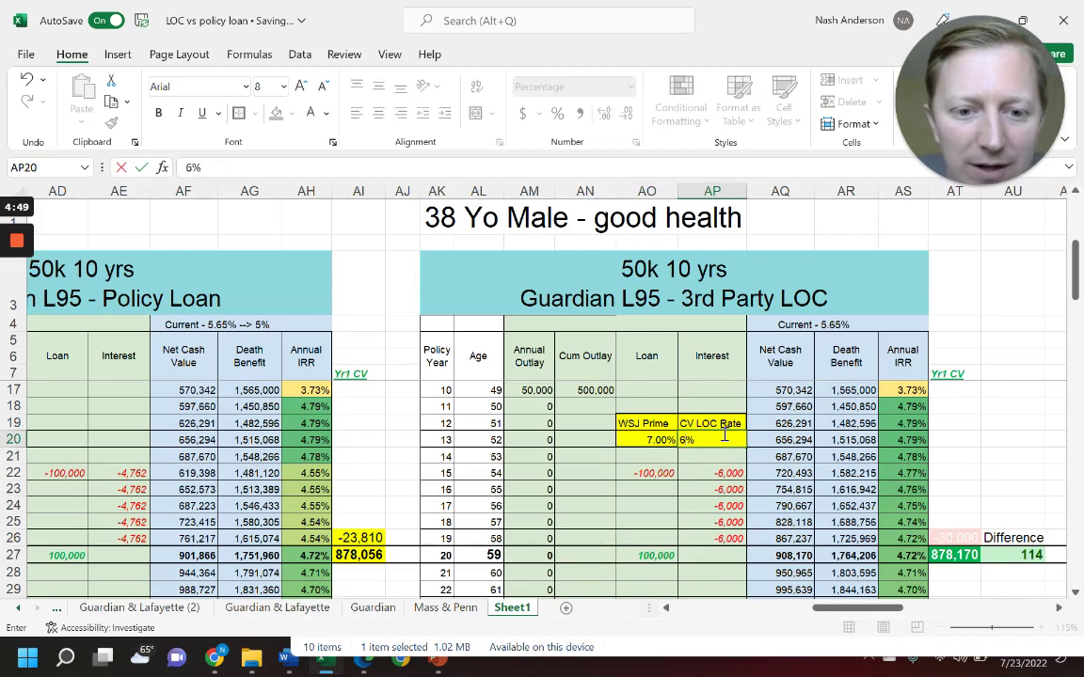
key(Return)
click(723, 434)
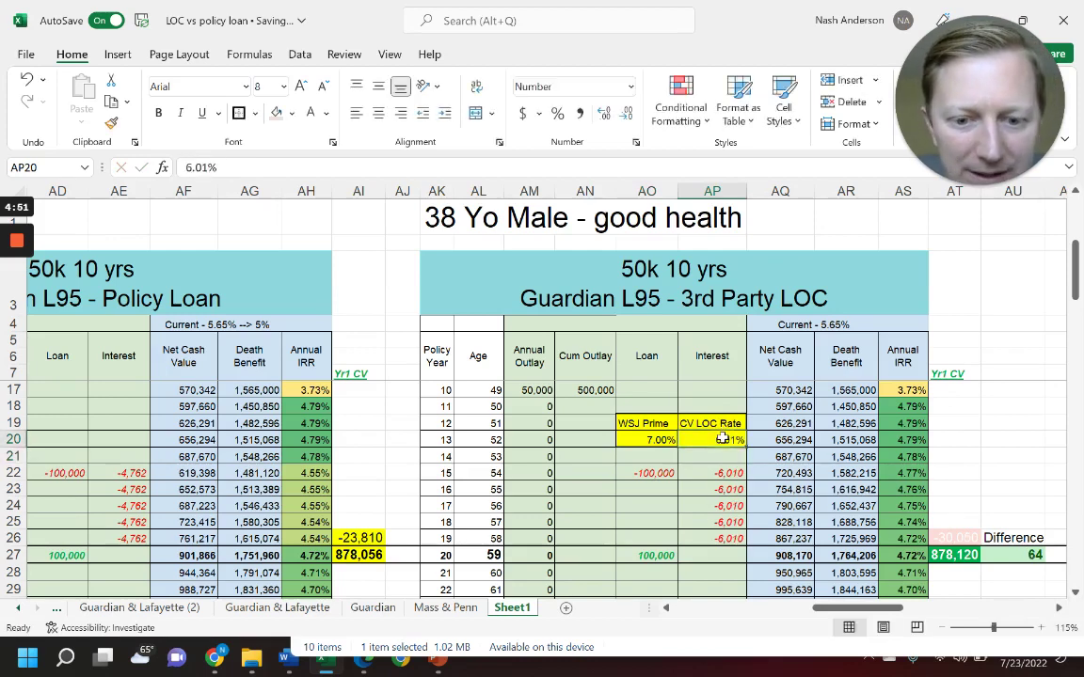
text(6.02%)
key(Return)
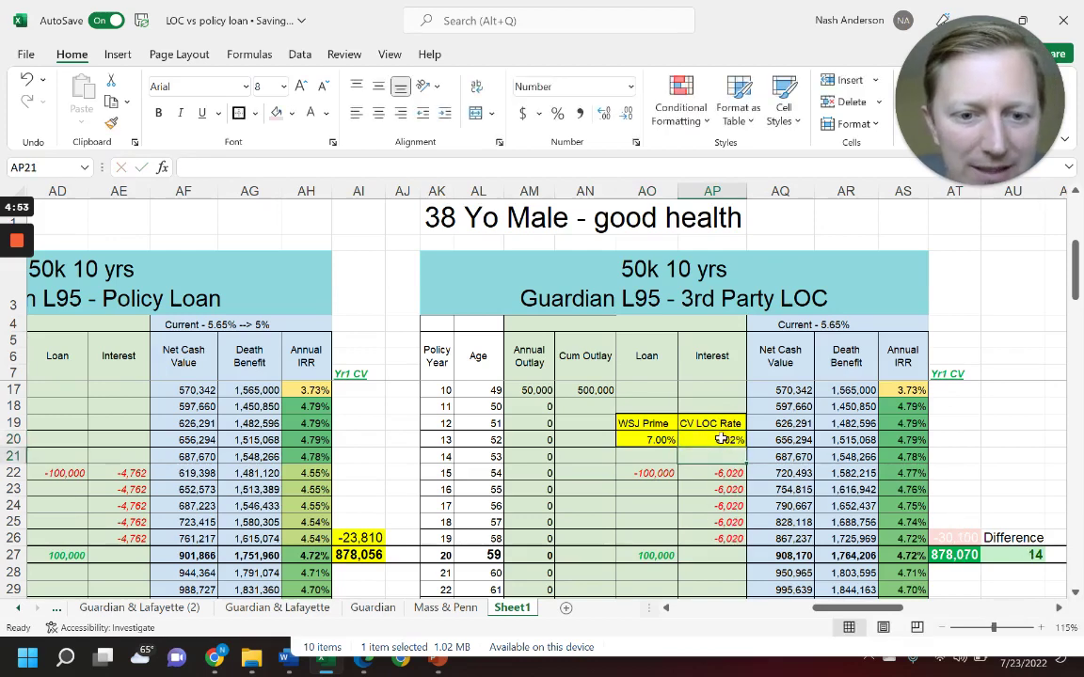
Calculate the CV LOC rate in AP20 as the WSJ Prime rate minus 1% with the formula =AO20-1%.
click(721, 439)
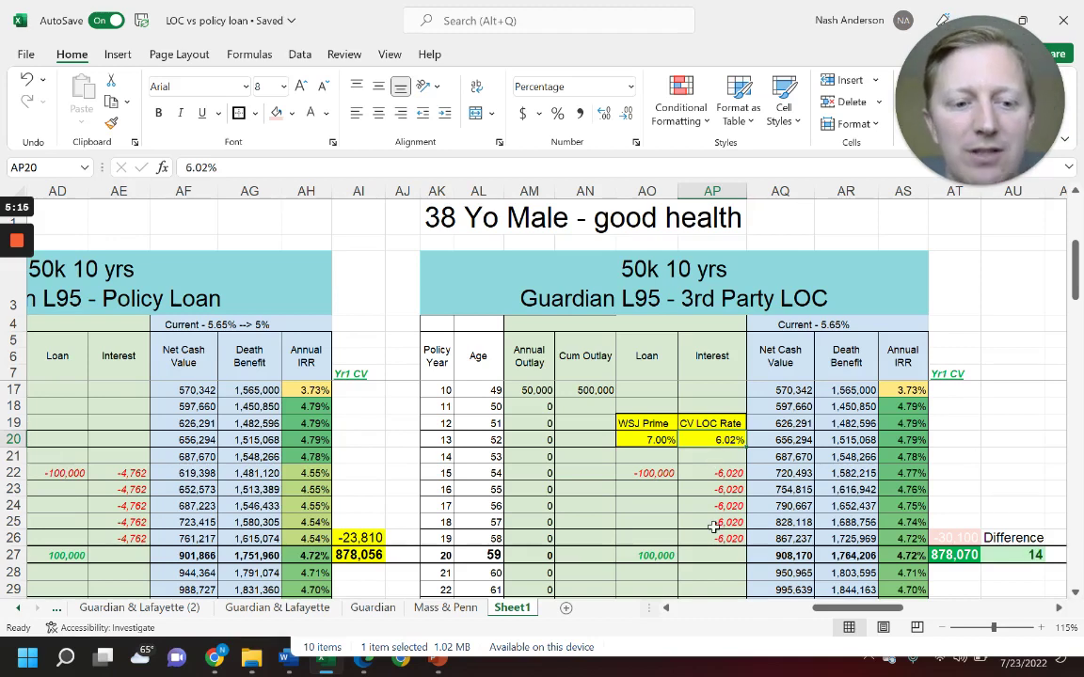
text(=)
click(647, 440)
text(-1%)
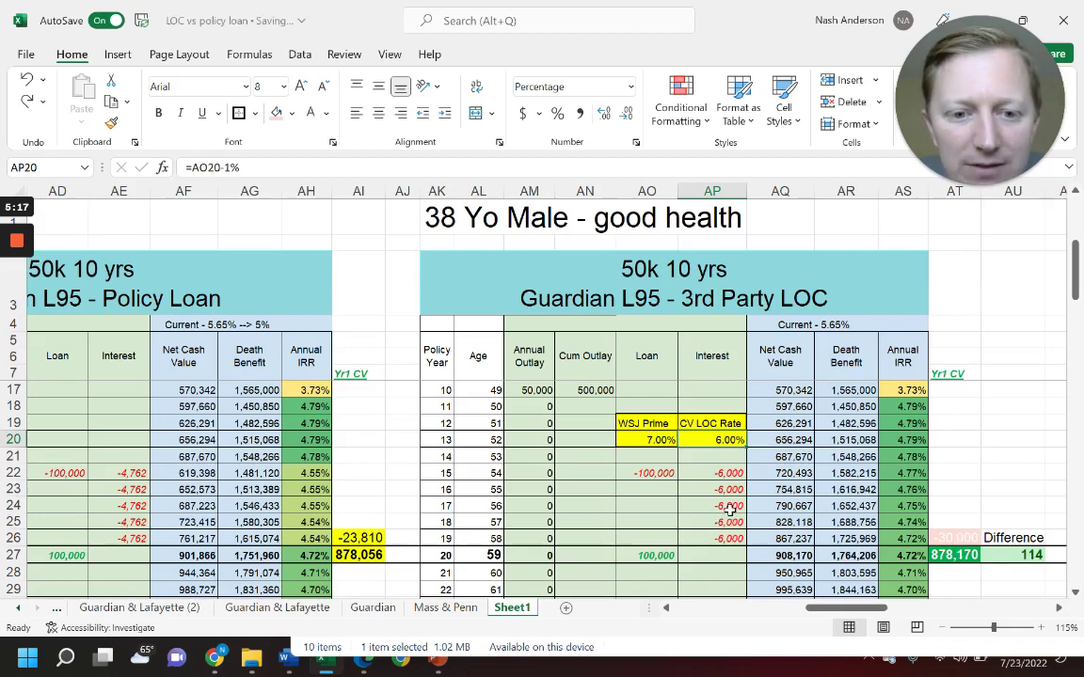
key(shift+Tab)
text(6%)
key(ctrl+Return)
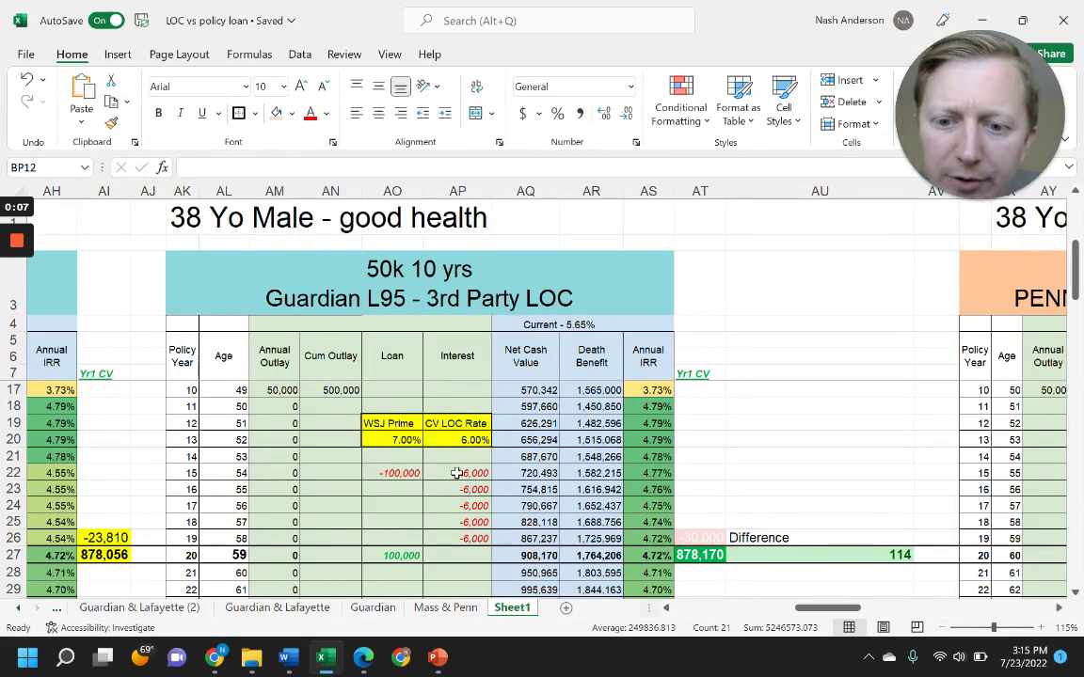
Fill the total LOC interest cell AT26 with dark red and check the interest range its sum formula covers.
drag(434, 474, 465, 520)
scroll(465, 520, down, 1)
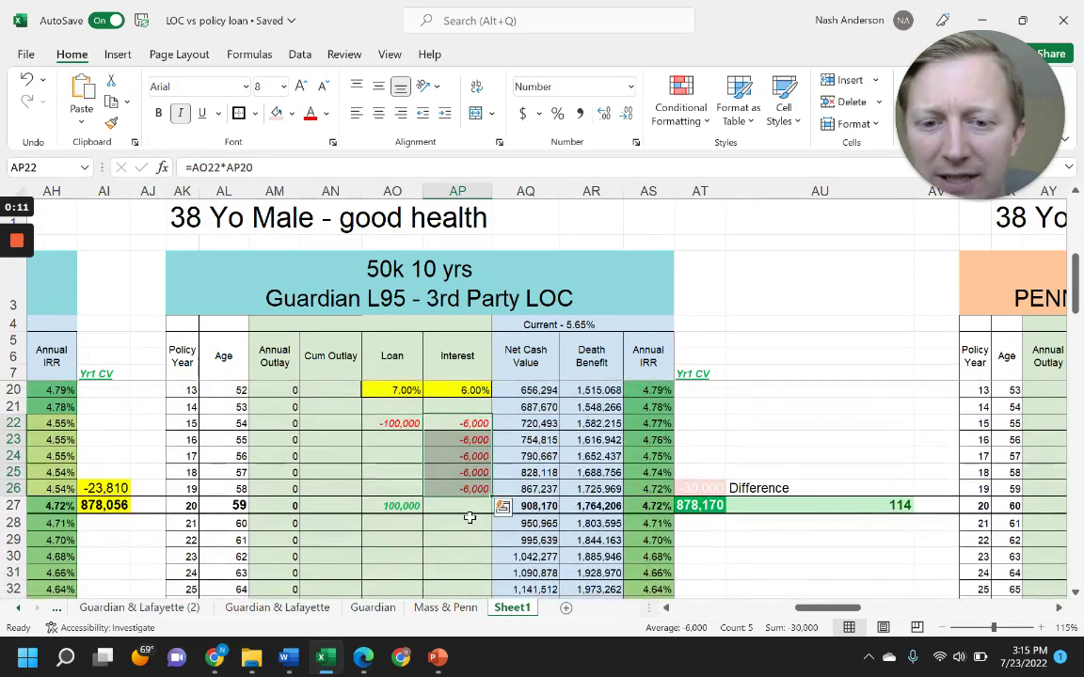
click(700, 489)
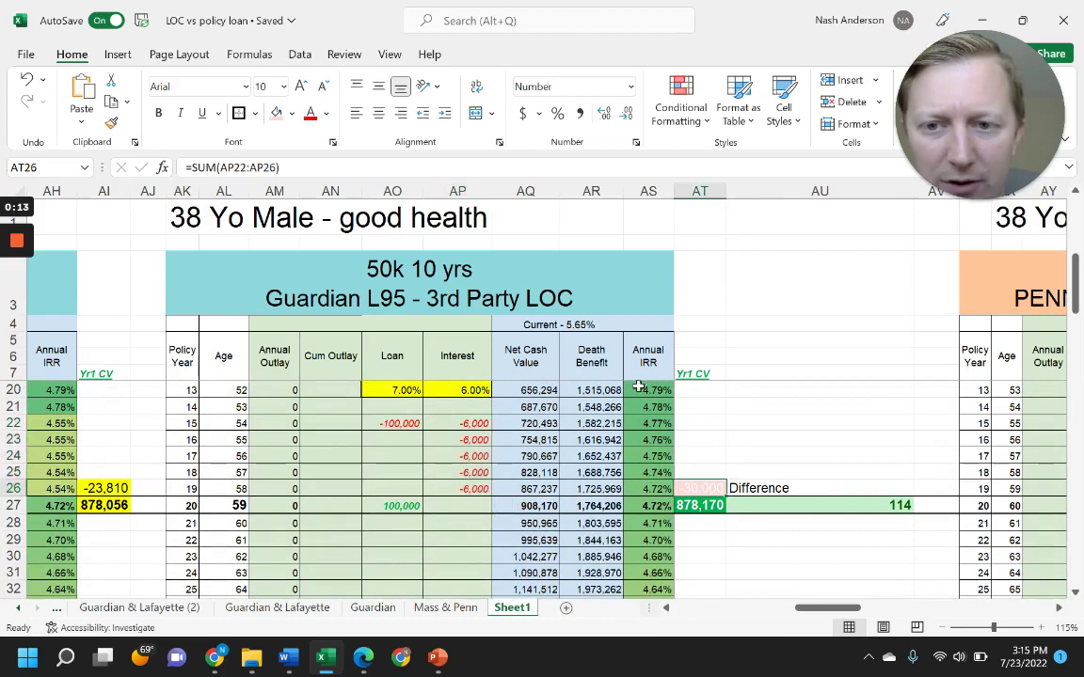
click(292, 113)
click(355, 218)
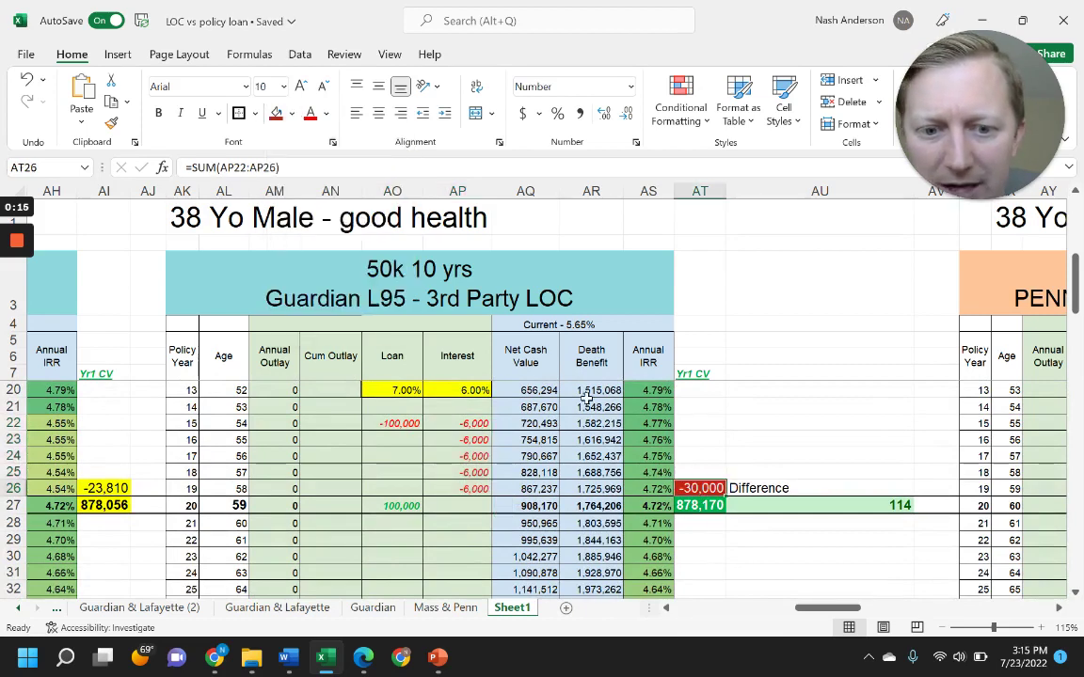
double_click(704, 489)
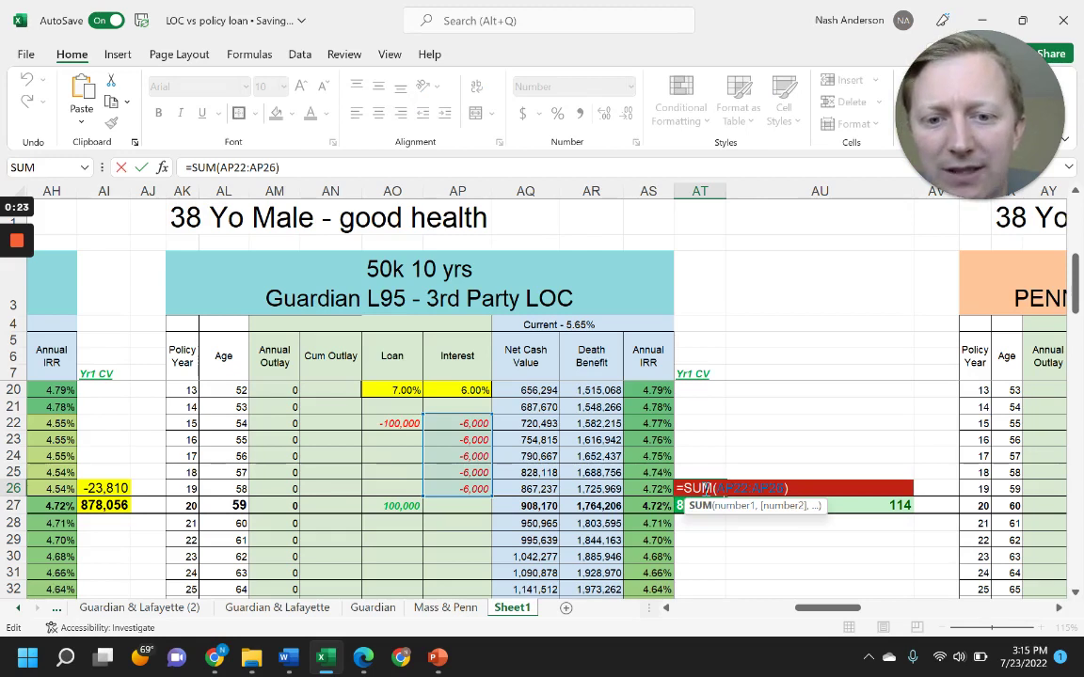
key(Return)
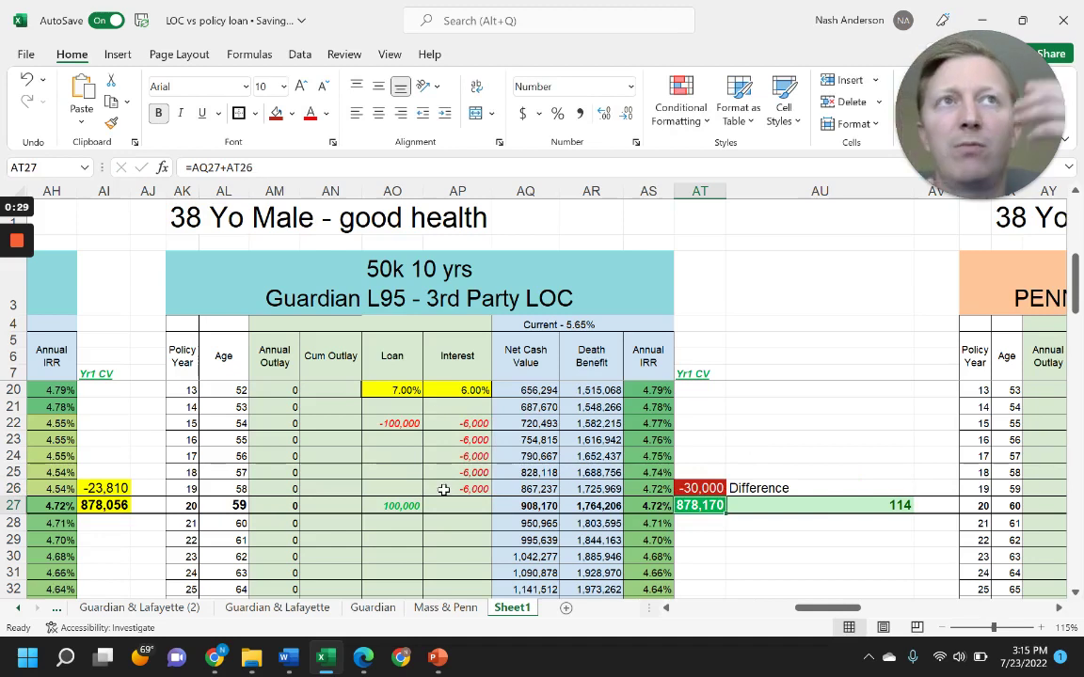
Insert an empty column between Net Cash Value and Death Benefit in the 3rd Party LOC table.
click(514, 407)
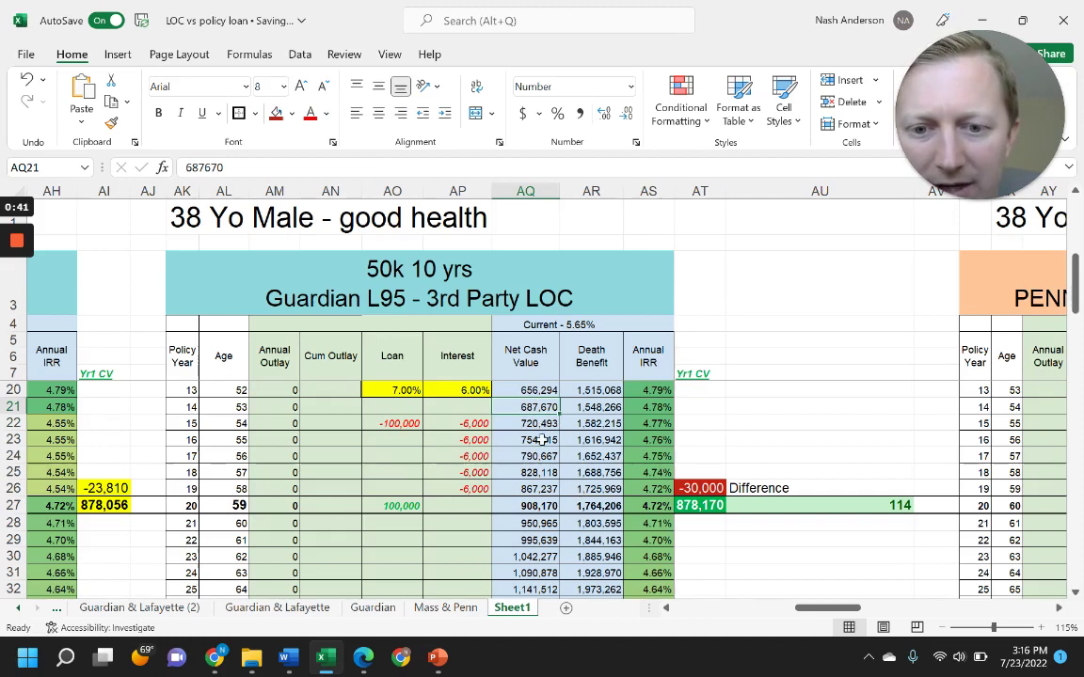
key(Down)
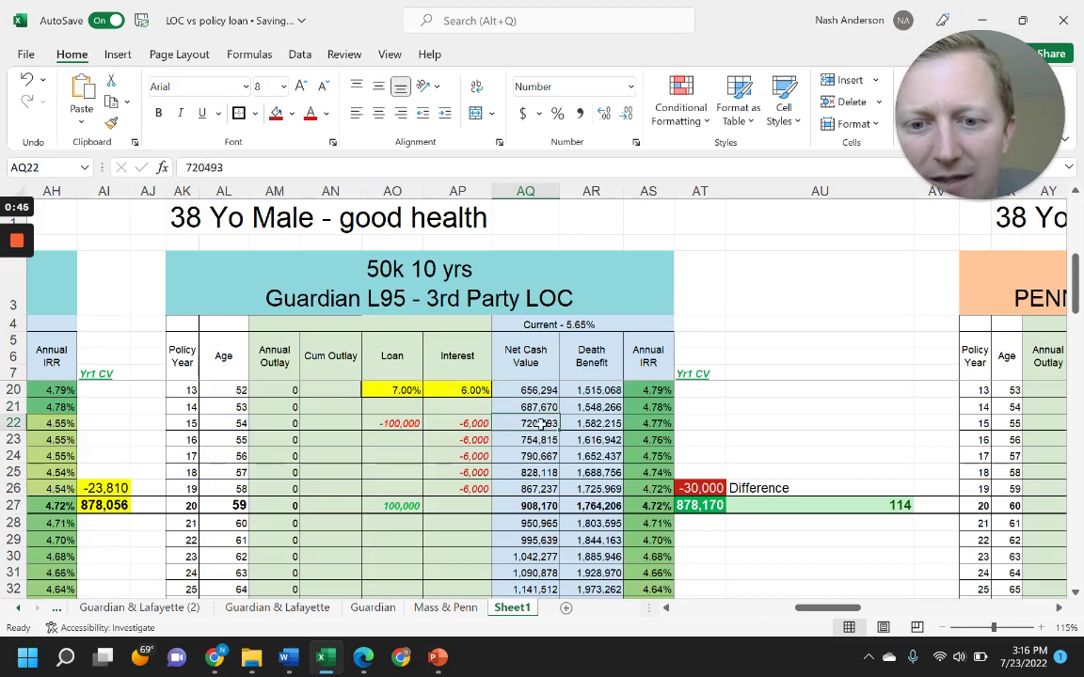
click(591, 191)
right_click(593, 193)
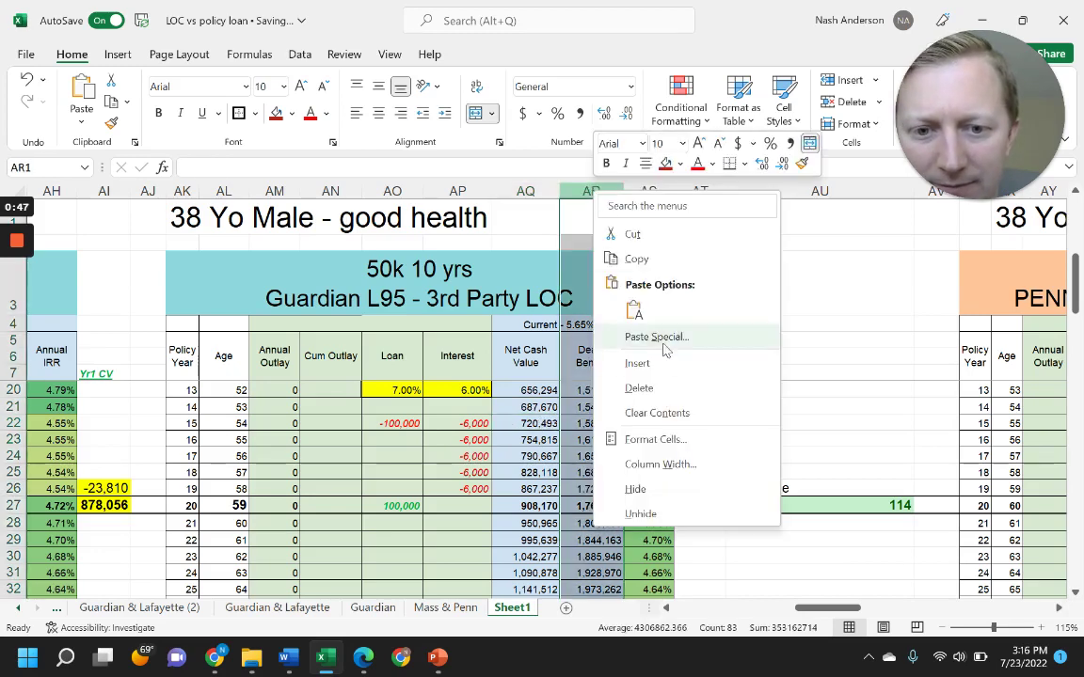
click(640, 359)
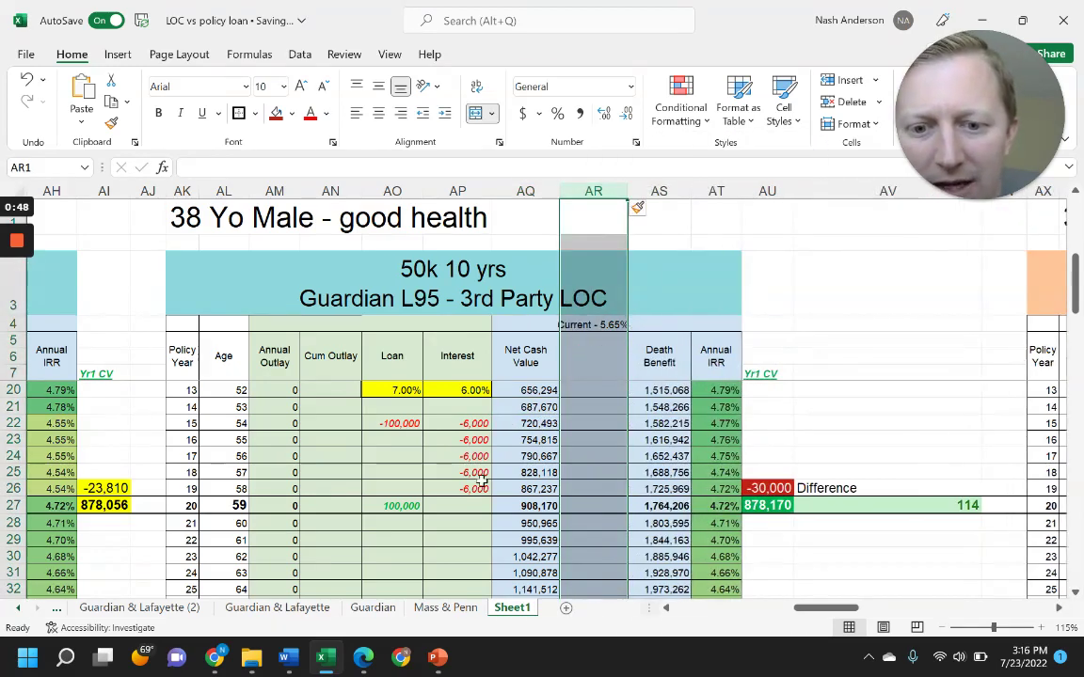
Calculate the net cash value growth from year 15 to year 20 in AR27 with the formula =AQ27-AQ22.
click(593, 506)
text(=)
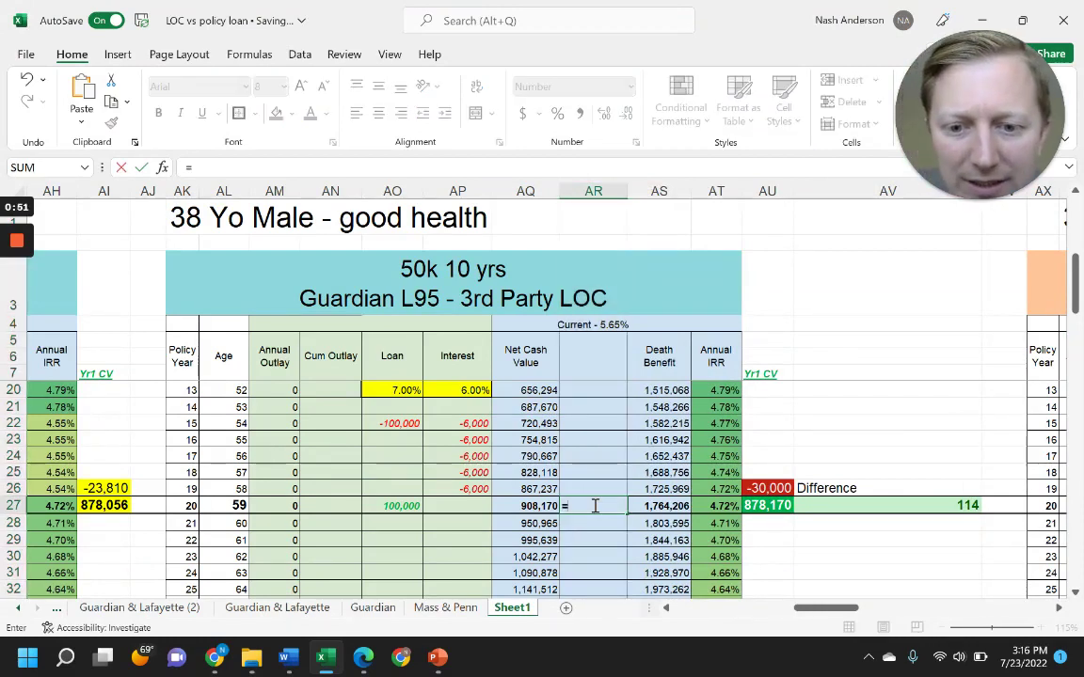
click(532, 506)
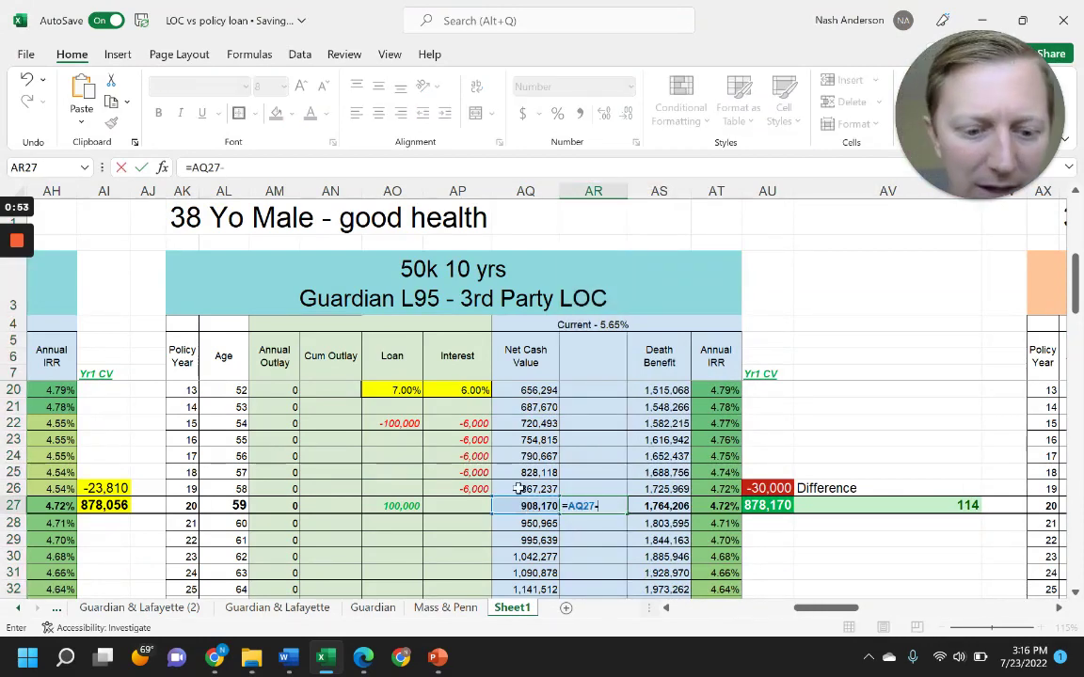
text(-)
click(522, 424)
key(Return)
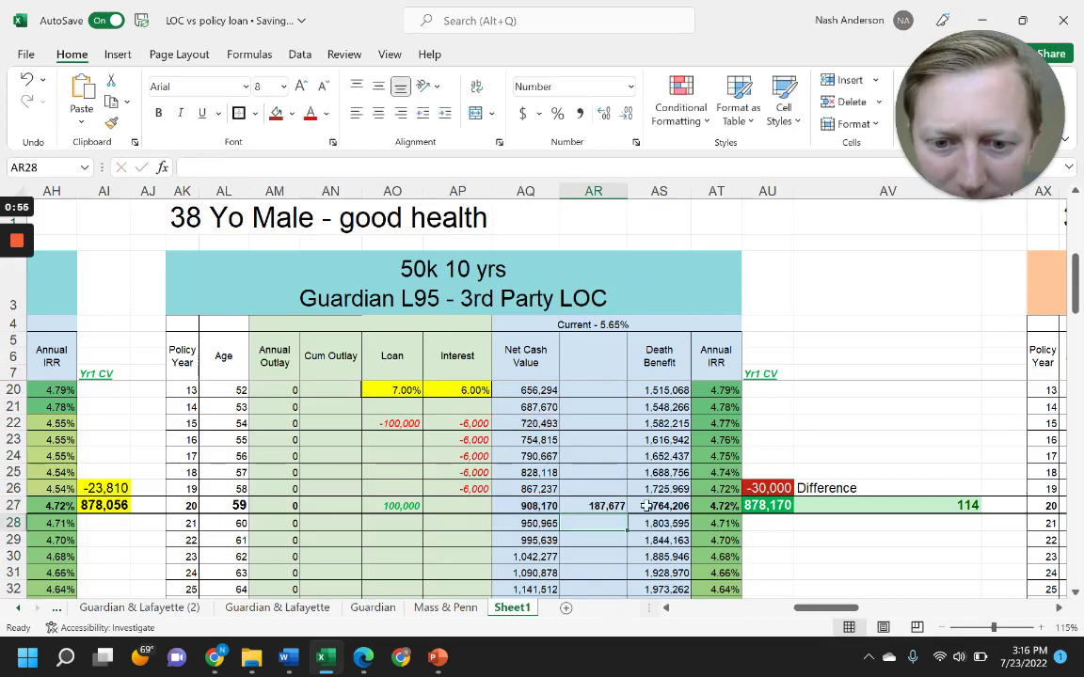
Fill the net cash value growth cell AR27 with yellow.
click(618, 505)
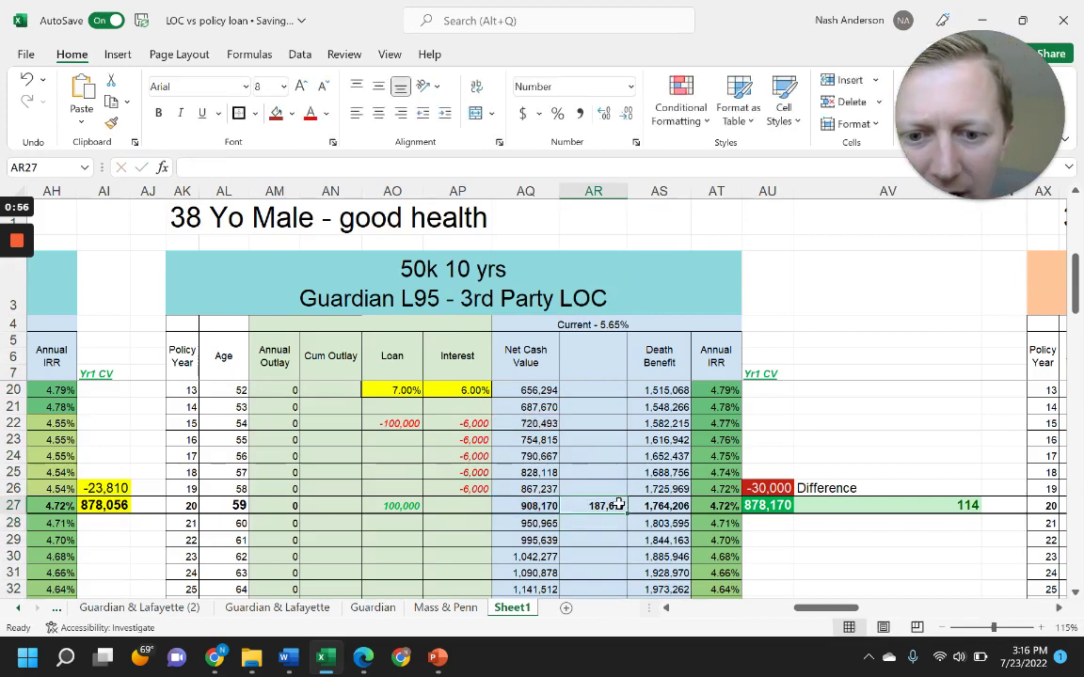
click(294, 114)
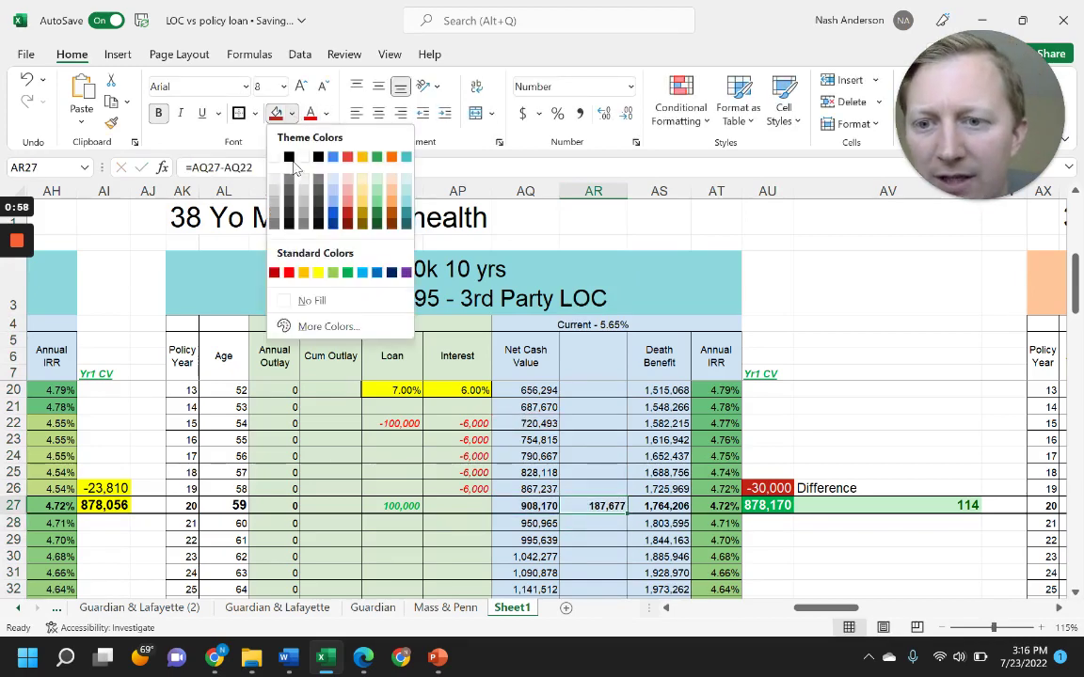
click(303, 250)
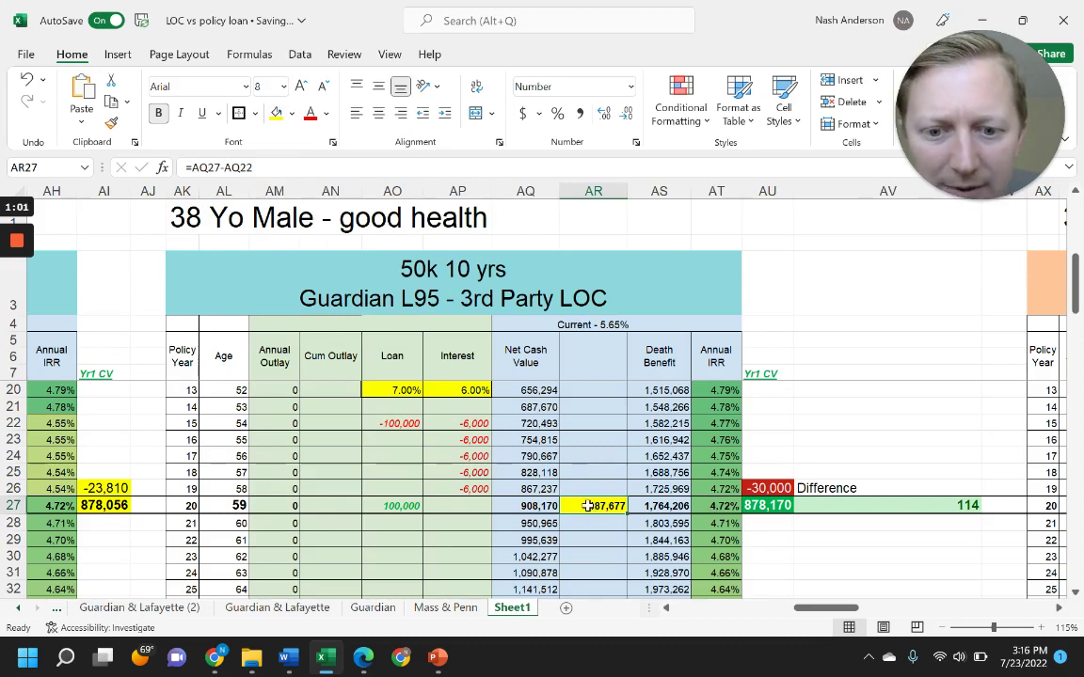
Compare the cash value growth from year 15 to 20 with the total LOC interest and the year 15 loan.
drag(621, 506, 741, 488)
click(390, 421)
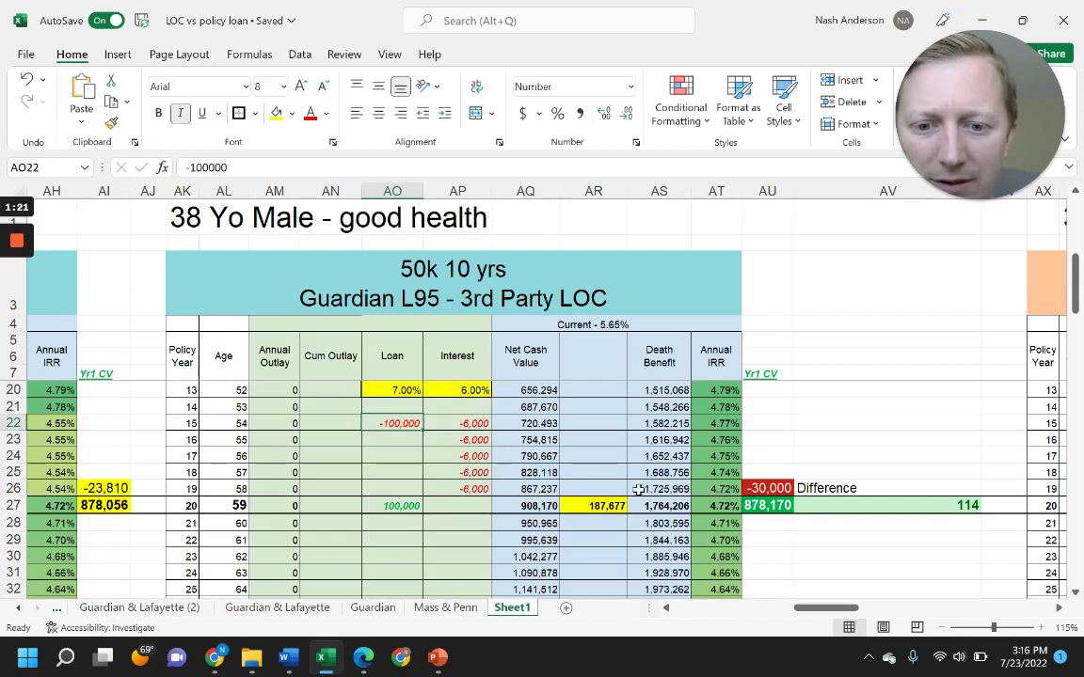
drag(541, 424, 541, 505)
click(592, 505)
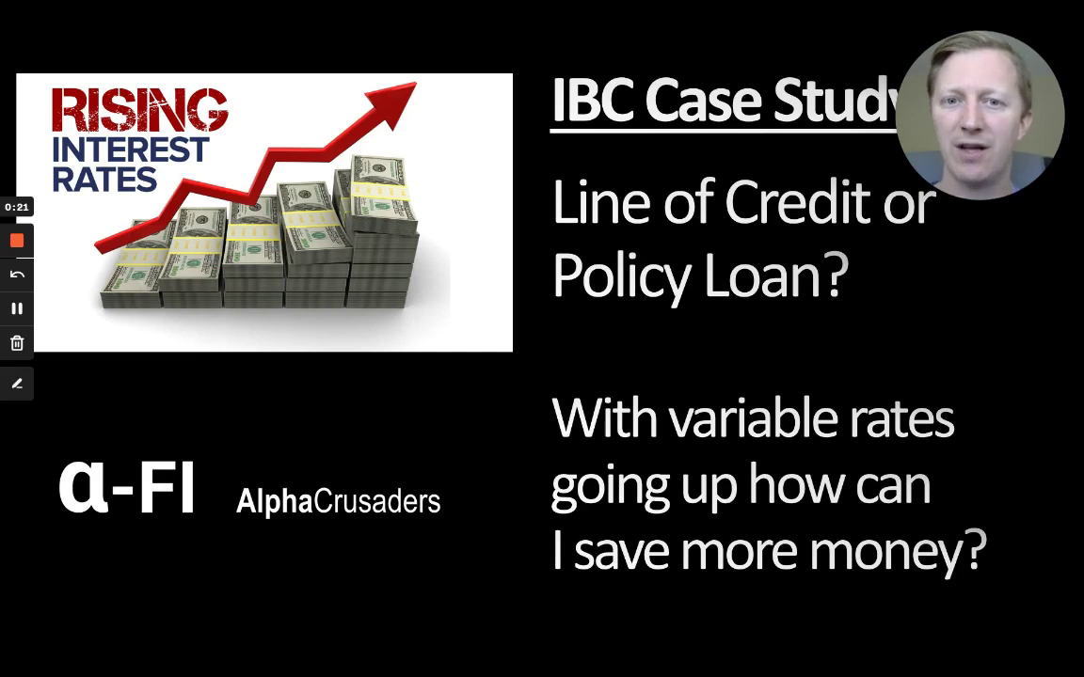
click(16, 241)
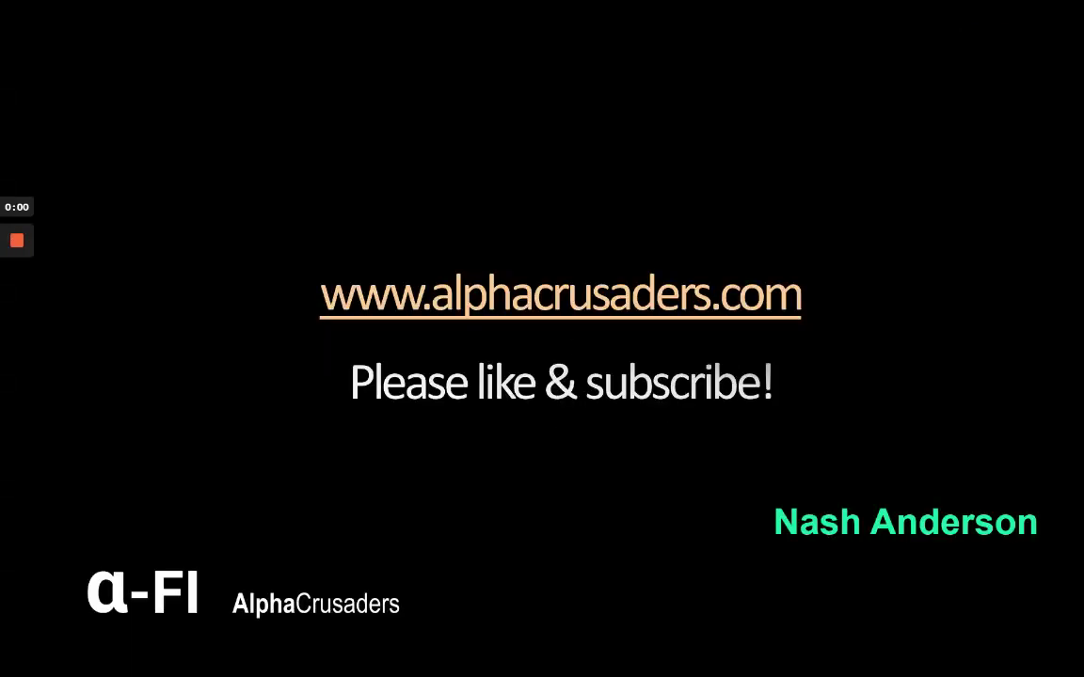